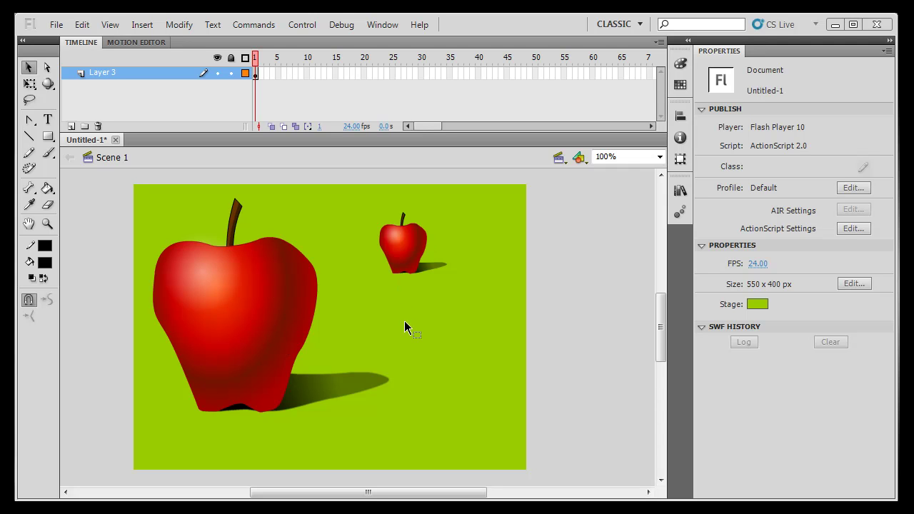
# Drag a new apple instance from the symbol library onto the stage
pyautogui.click(260, 311)
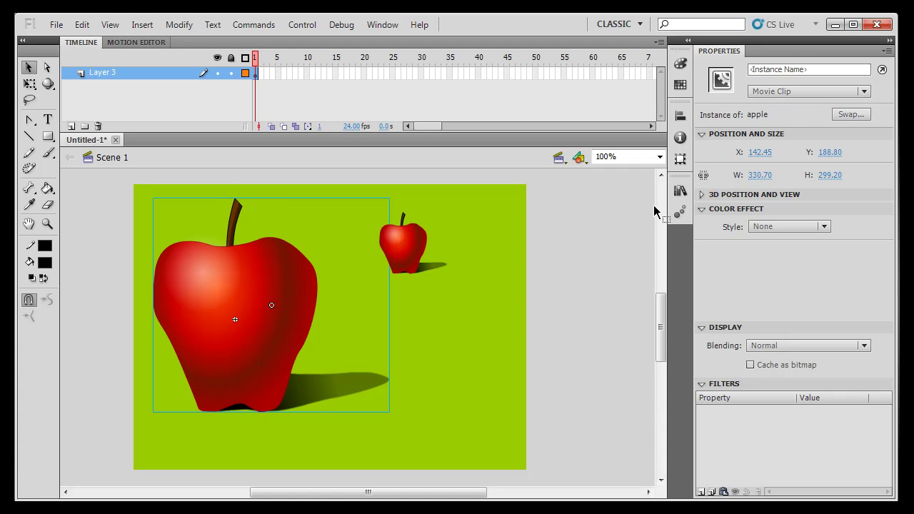
pyautogui.click(680, 190)
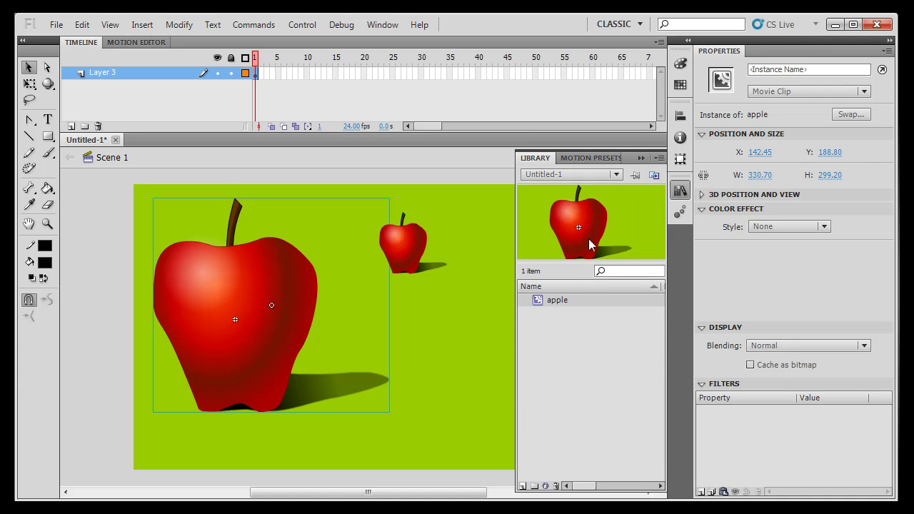
pyautogui.click(680, 190)
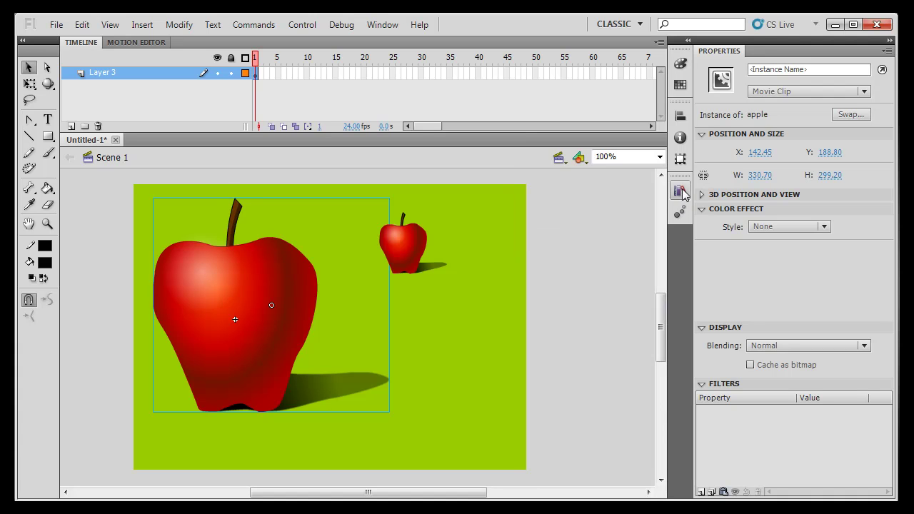
pyautogui.click(679, 190)
pyautogui.moveTo(583, 226); pyautogui.dragTo(510, 310)
# Shrink the new apple to about 98 × 89 px and place it beside the small apple
pyautogui.click(29, 85)
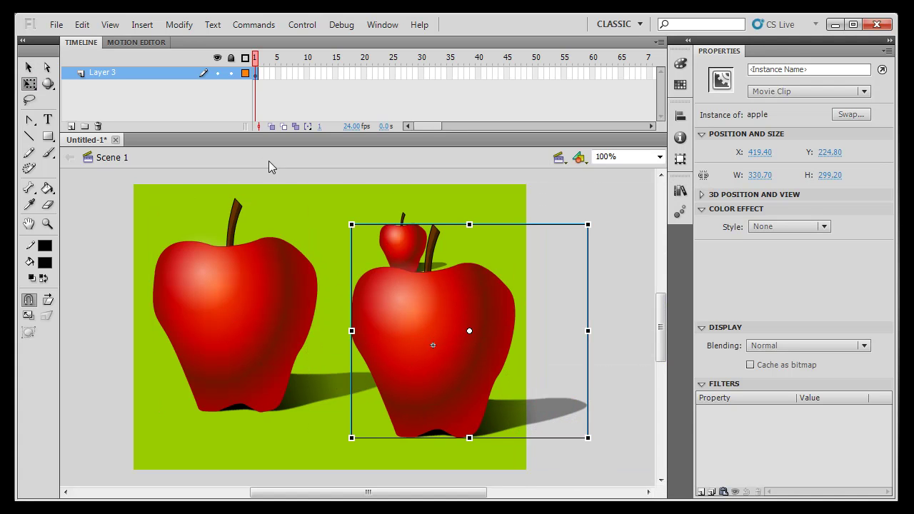
pyautogui.moveTo(351, 225); pyautogui.dragTo(434, 300)
pyautogui.click(498, 287)
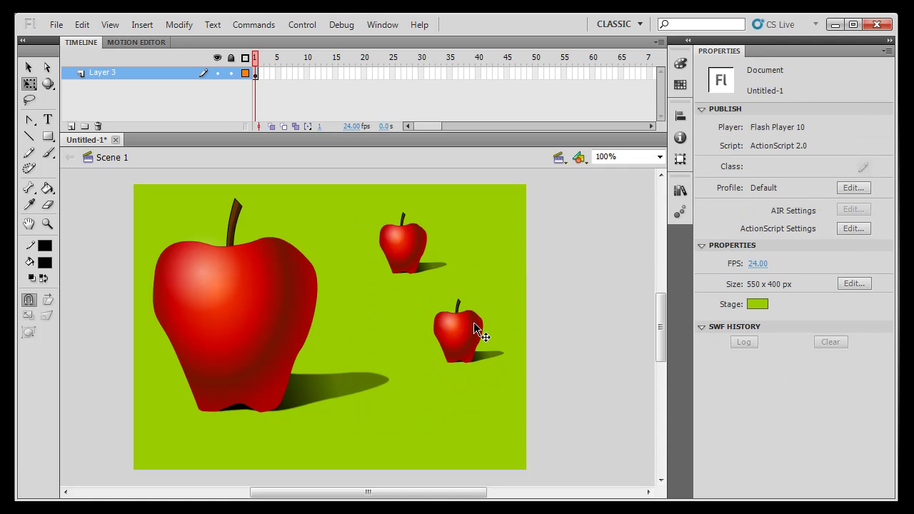
pyautogui.moveTo(483, 336); pyautogui.dragTo(502, 263)
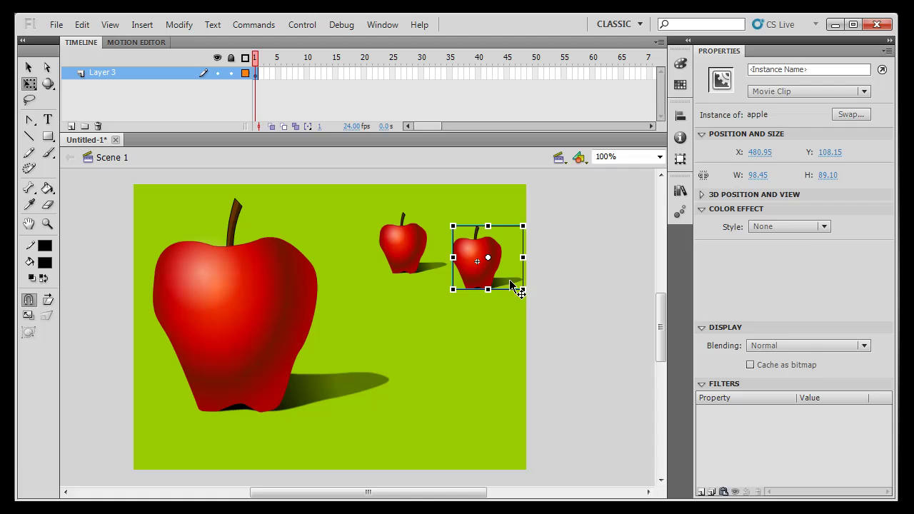
pyautogui.click(508, 318)
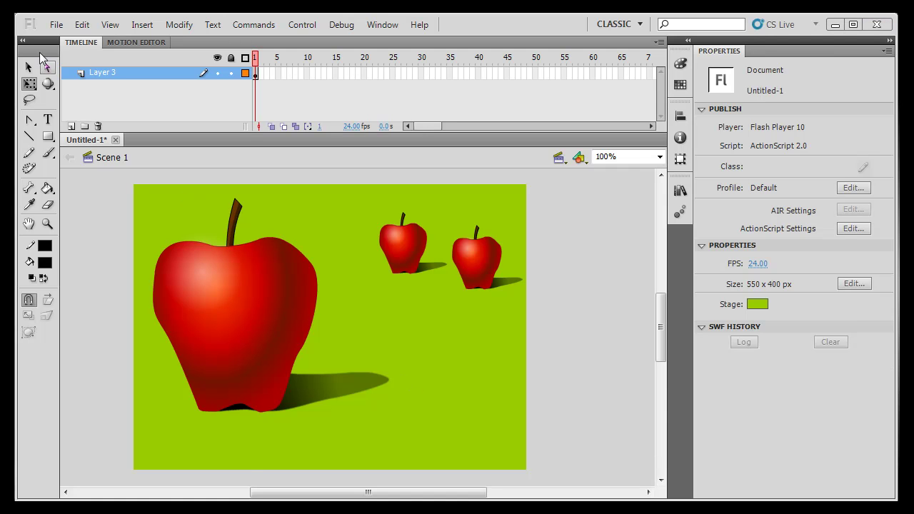
# Create a new ActionScript 3.0 document, Untitled-2, with a 550 × 400 px stage
pyautogui.click(56, 27)
pyautogui.click(78, 40)
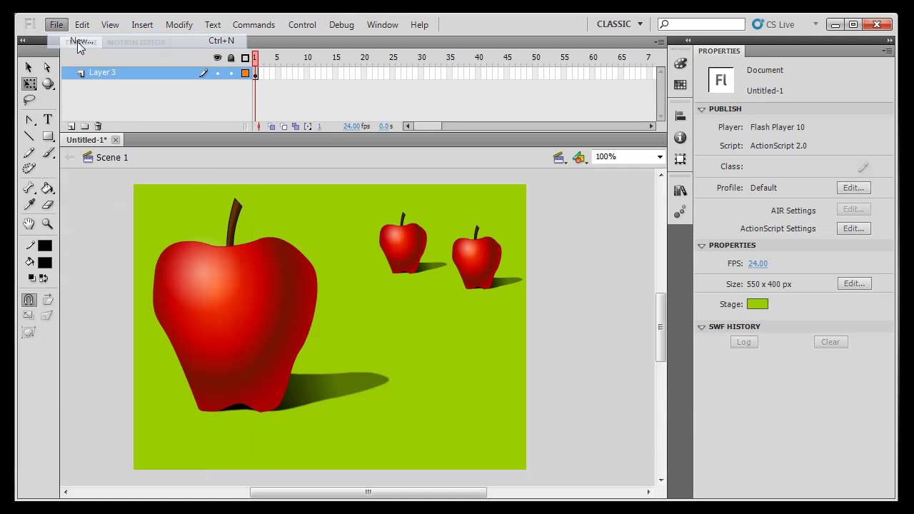
pyautogui.click(300, 169)
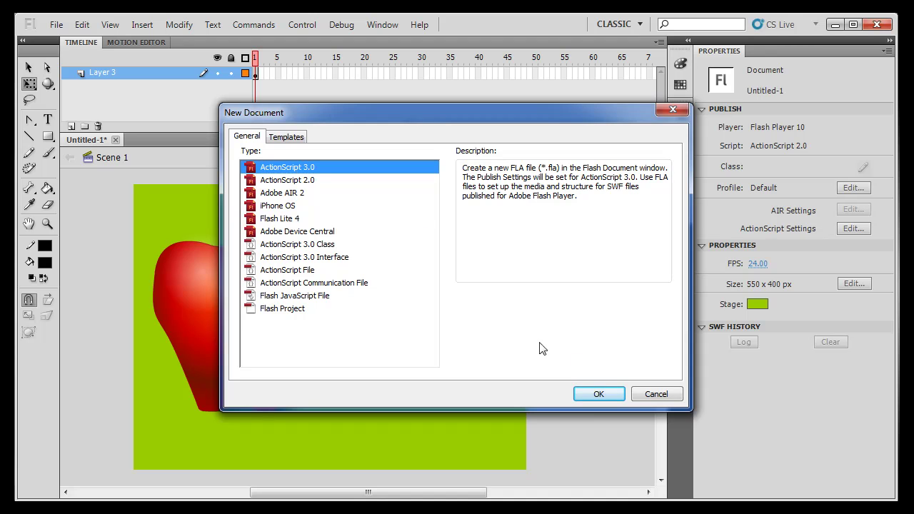
pyautogui.click(592, 394)
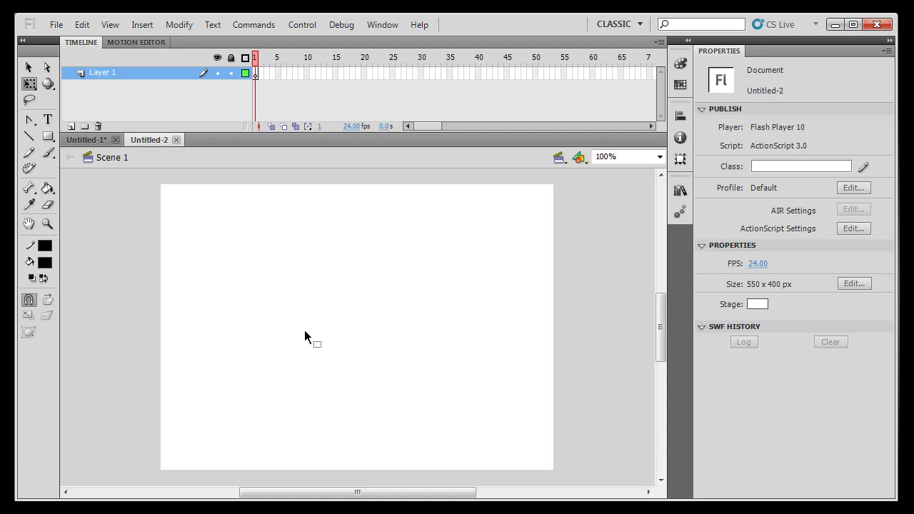
# Draw a closed freehand apple outline using the Pencil in Smooth mode
pyautogui.click(30, 154)
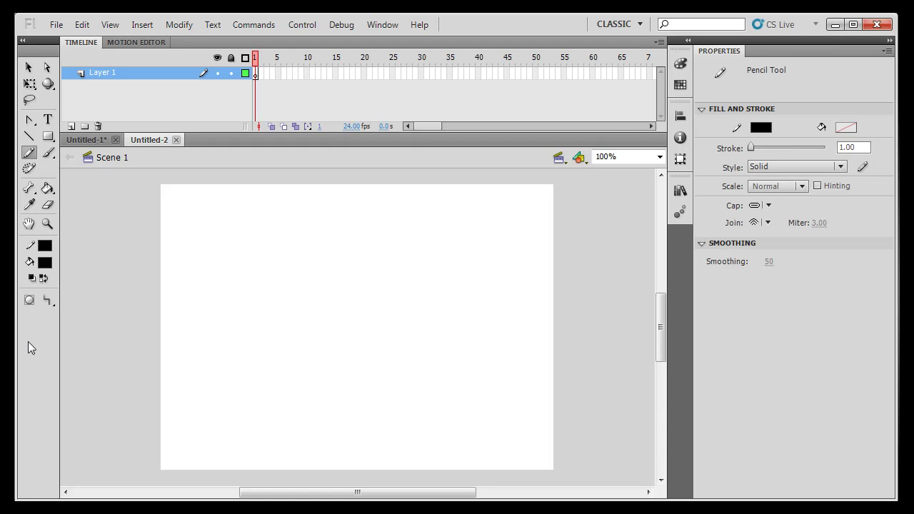
pyautogui.click(49, 301)
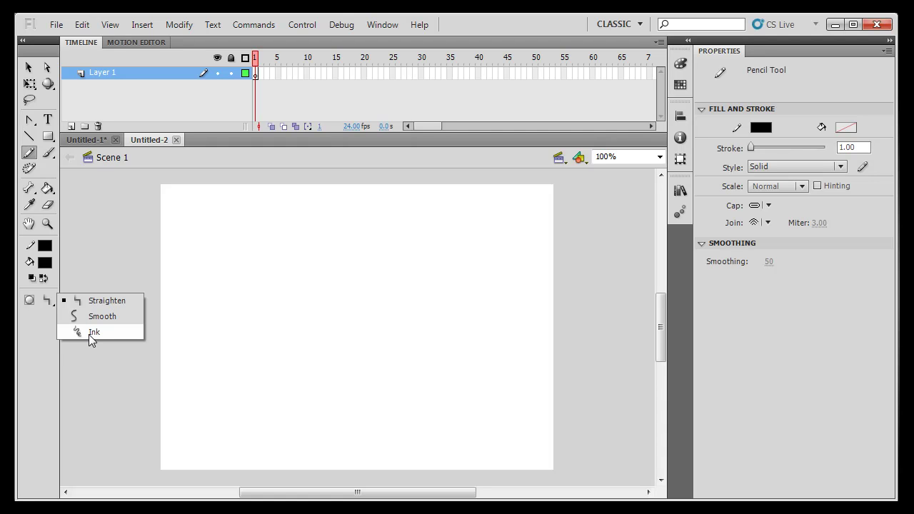
pyautogui.click(102, 316)
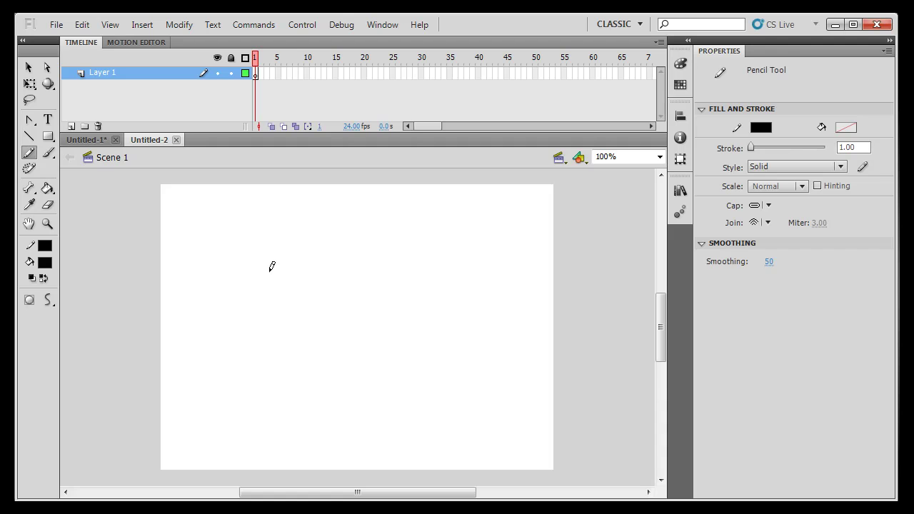
pyautogui.moveTo(288, 262)
pyautogui.mouseDown()
pyautogui.moveTo(252, 260)
pyautogui.moveTo(243, 309)
pyautogui.moveTo(269, 356)
pyautogui.moveTo(320, 370)
pyautogui.moveTo(330, 361)
pyautogui.moveTo(333, 281)
pyautogui.moveTo(332, 270)
pyautogui.moveTo(285, 263)
pyautogui.mouseUp()
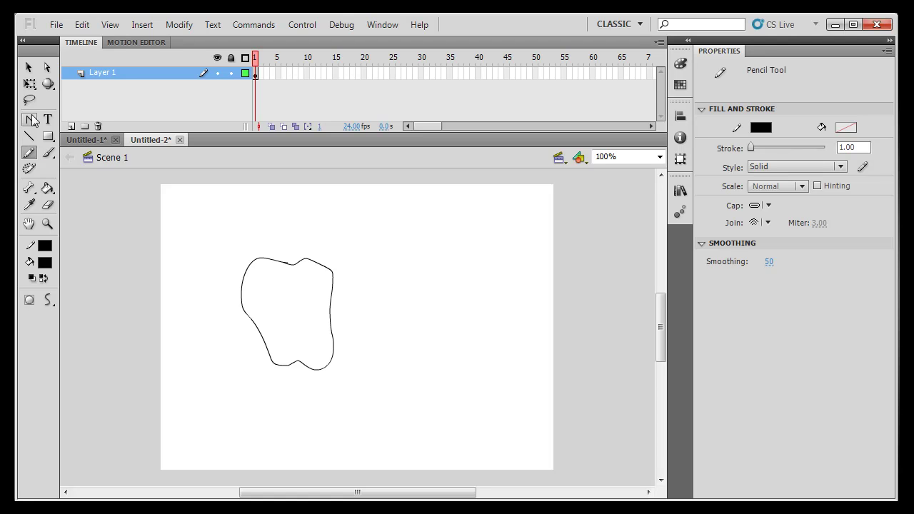
# Drag the outline's upper-right curve and lower-right notch outward into fuller bulges
pyautogui.click(28, 68)
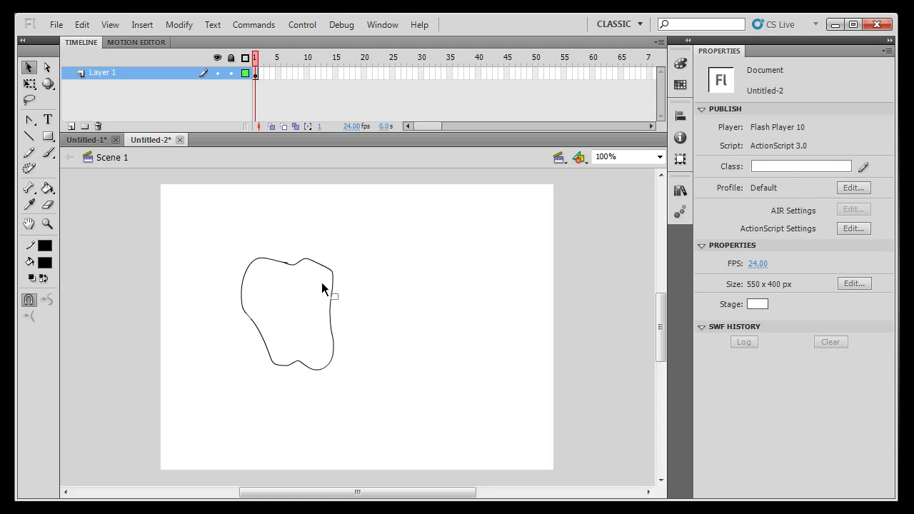
pyautogui.moveTo(323, 270); pyautogui.dragTo(345, 319)
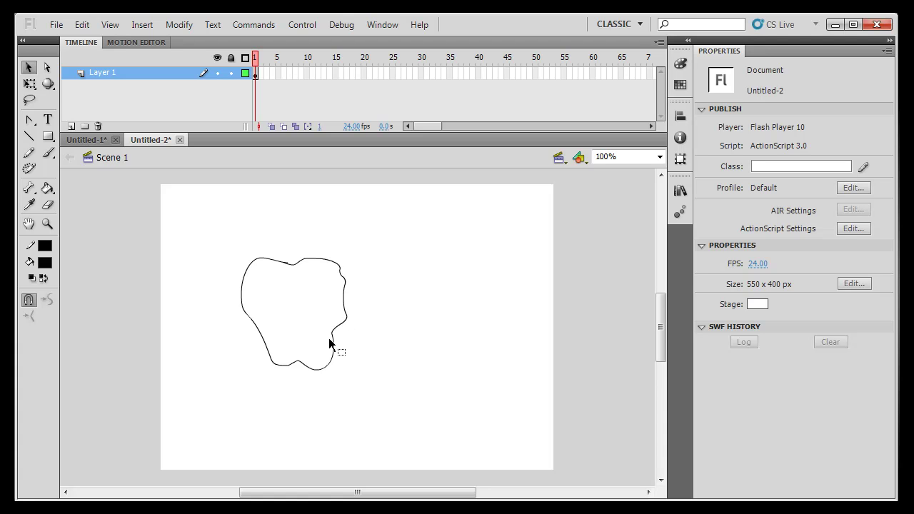
pyautogui.moveTo(330, 340); pyautogui.dragTo(339, 342)
pyautogui.moveTo(345, 284); pyautogui.dragTo(343, 277)
pyautogui.moveTo(348, 281); pyautogui.dragTo(347, 277)
# Select the whole apple outline and apply Smooth to its curves twice
pyautogui.click(30, 120)
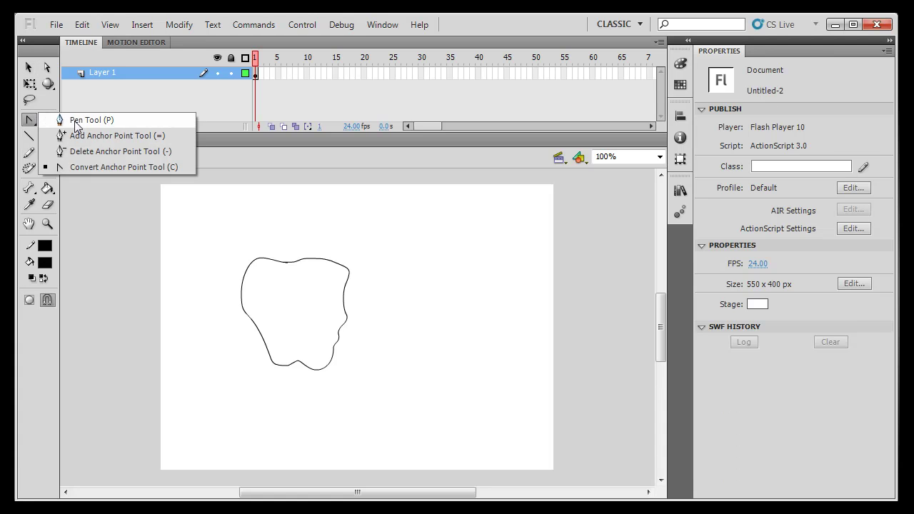
pyautogui.click(72, 120)
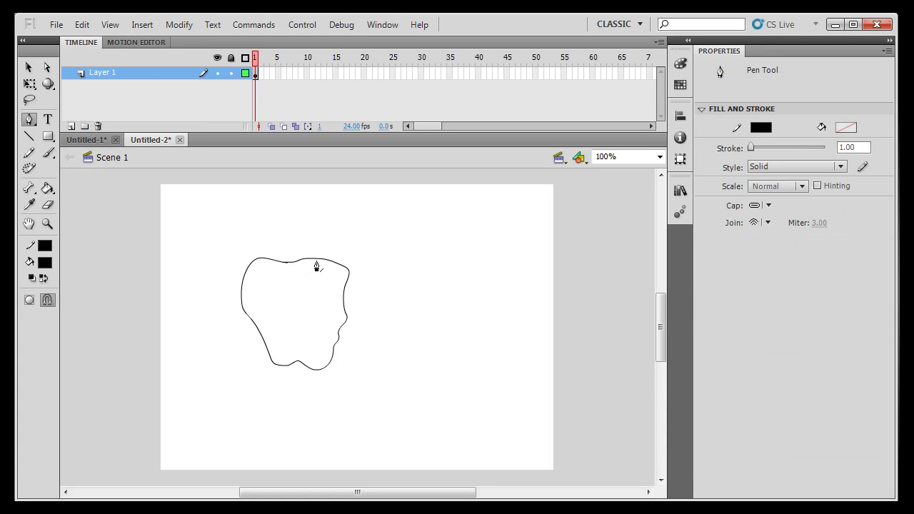
pyautogui.click(30, 67)
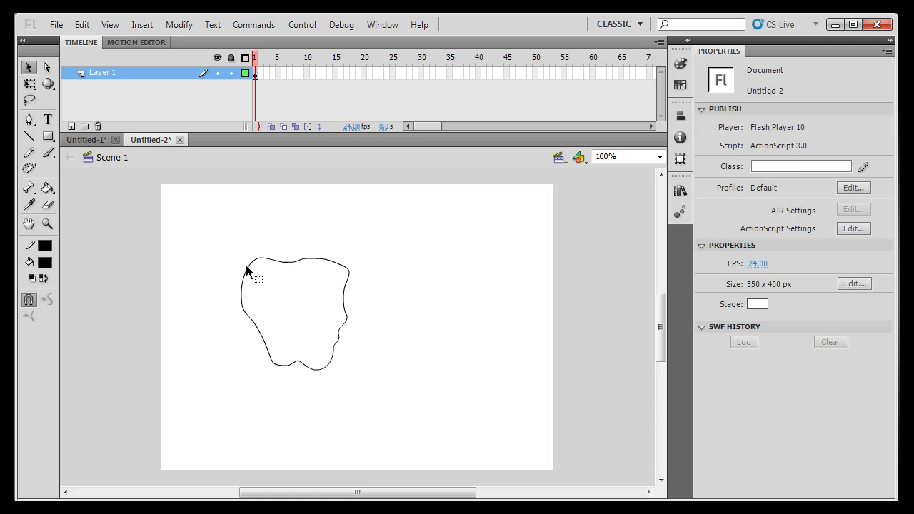
pyautogui.click(290, 264)
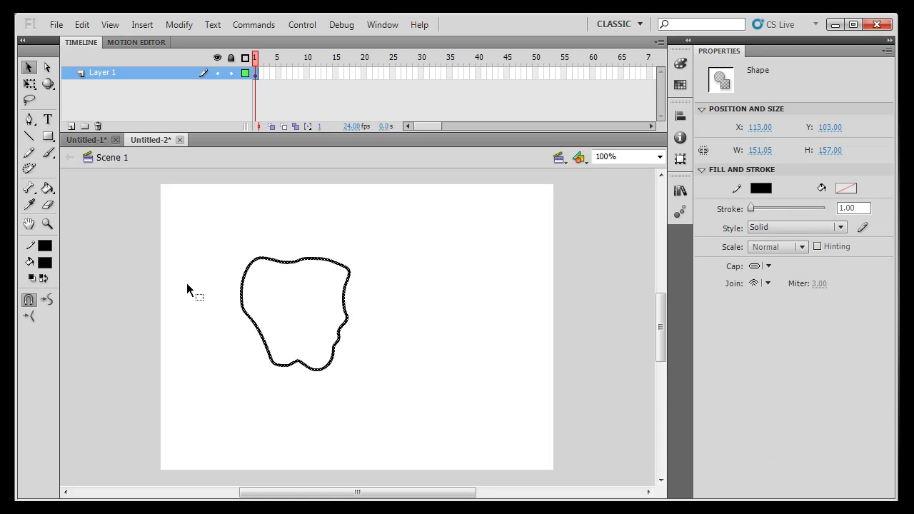
pyautogui.click(49, 301)
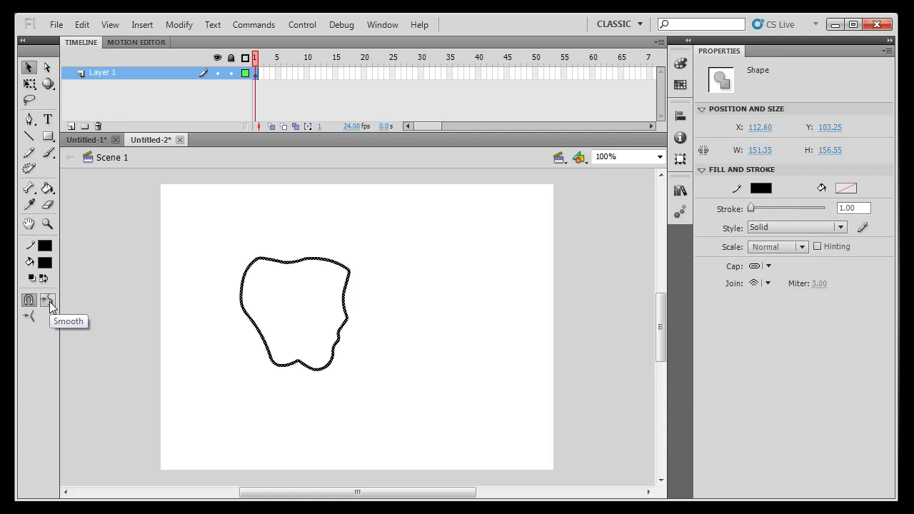
pyautogui.click(49, 301)
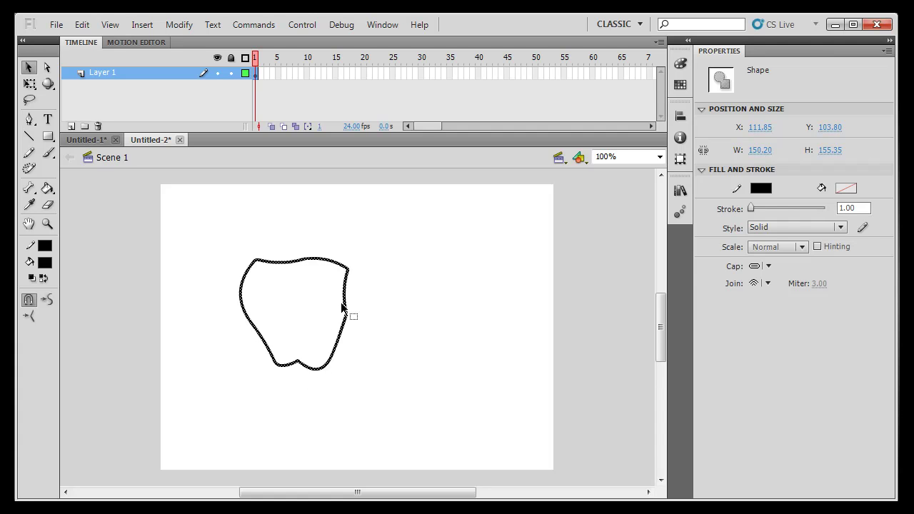
pyautogui.click(359, 287)
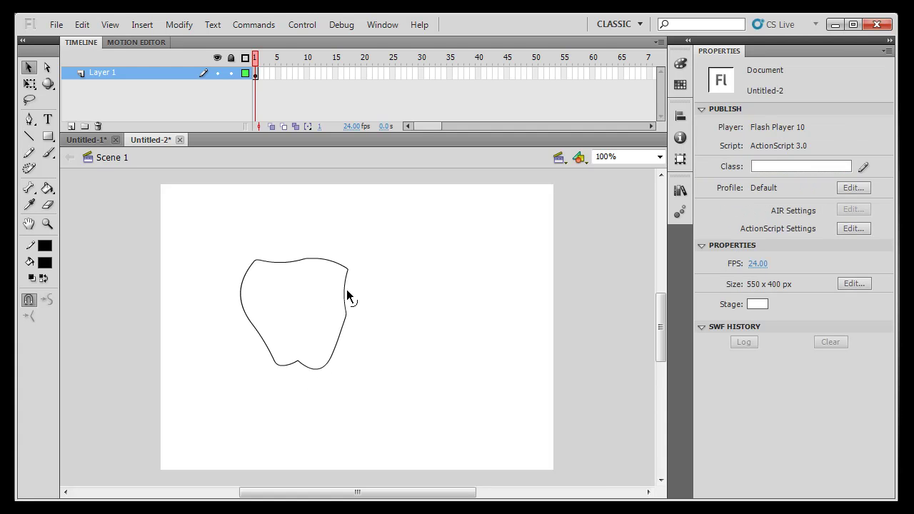
# Reshape the right notch and upper-left curve, then move the outline to about X 35.35, Y 53.00
pyautogui.moveTo(347, 291); pyautogui.dragTo(354, 292)
pyautogui.moveTo(261, 263); pyautogui.dragTo(316, 268)
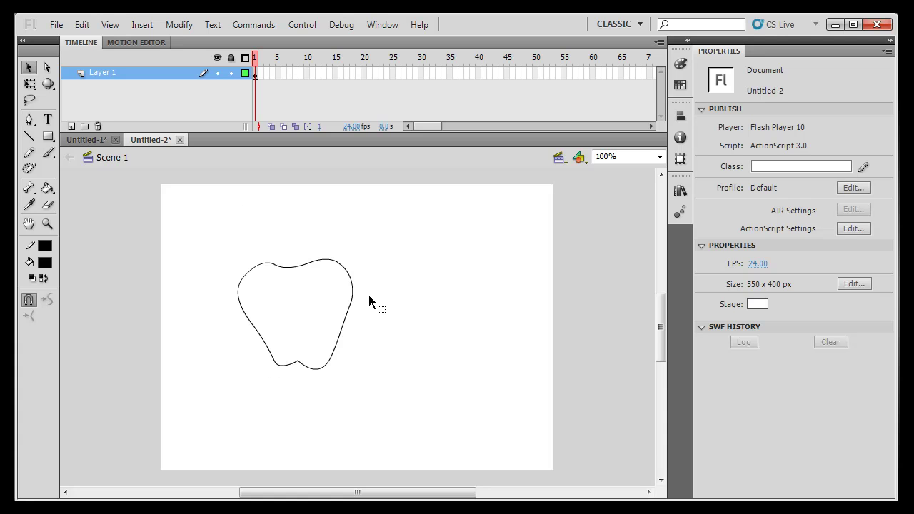
pyautogui.doubleClick(295, 269)
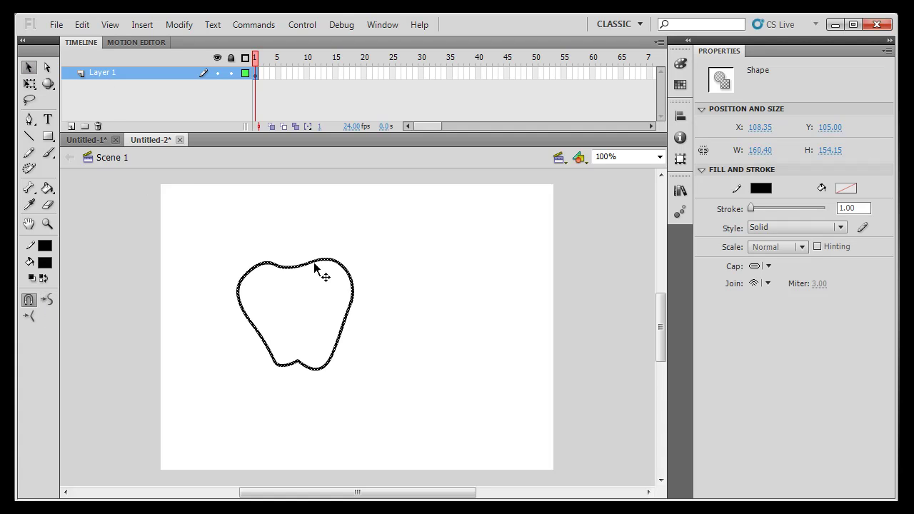
pyautogui.moveTo(312, 266); pyautogui.dragTo(254, 226)
pyautogui.click(394, 389)
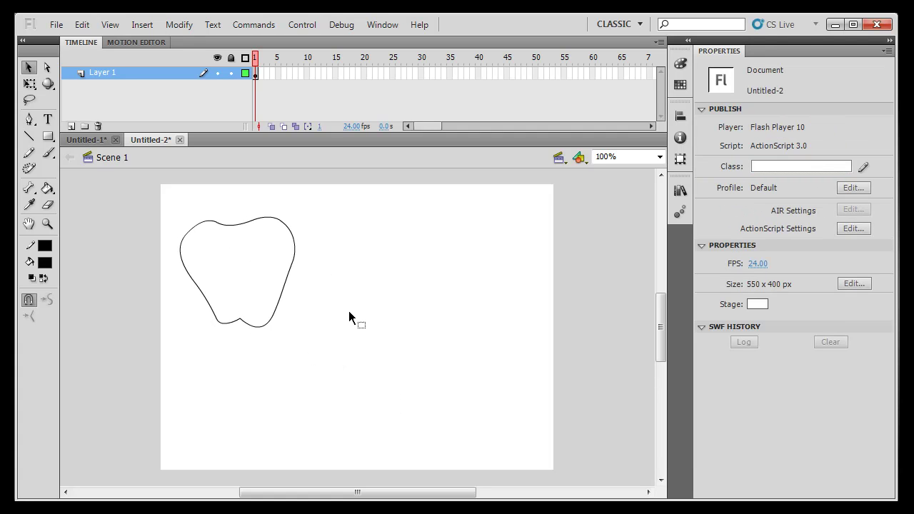
# Pen-draw a larger closed path of curved anchors to the right of the first apple
pyautogui.click(28, 123)
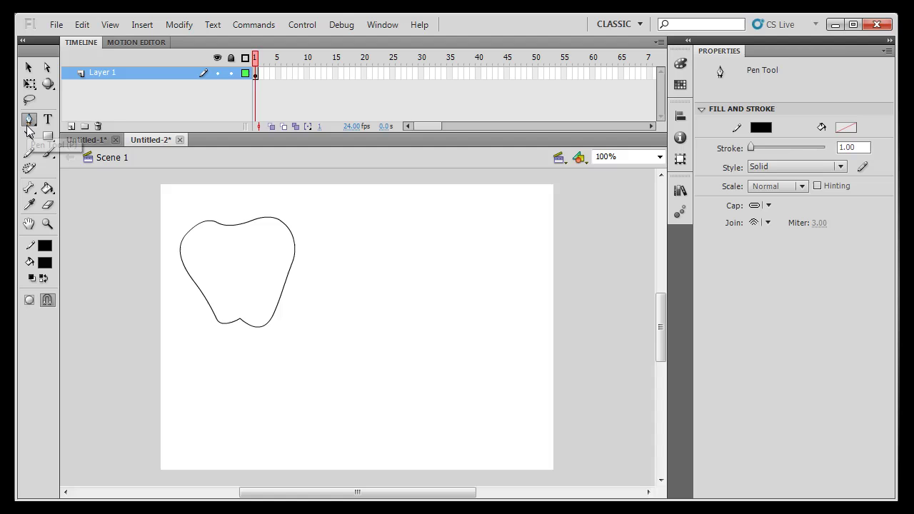
pyautogui.click(411, 237)
pyautogui.moveTo(357, 256); pyautogui.dragTo(342, 286)
pyautogui.moveTo(375, 324); pyautogui.dragTo(467, 376)
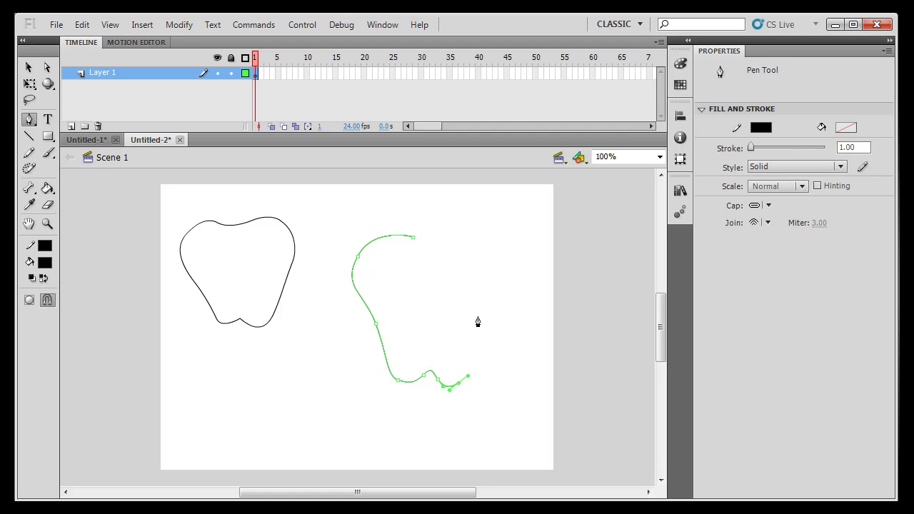
pyautogui.moveTo(469, 323); pyautogui.dragTo(478, 306)
pyautogui.moveTo(476, 237); pyautogui.dragTo(451, 222)
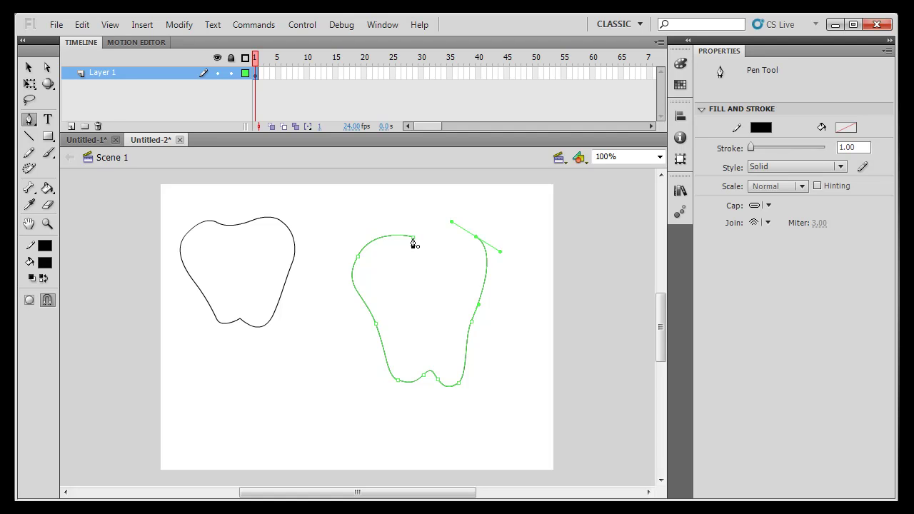
pyautogui.moveTo(414, 243); pyautogui.dragTo(389, 246)
# Bend the second outline's right edge, bottom notch and top-left curve into fuller apple curves
pyautogui.click(29, 67)
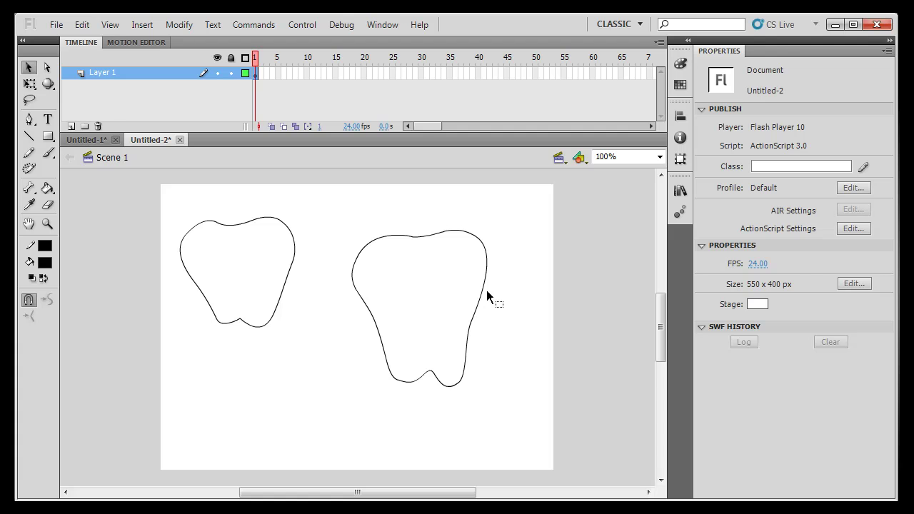
pyautogui.moveTo(482, 289); pyautogui.dragTo(490, 287)
pyautogui.moveTo(472, 342); pyautogui.dragTo(477, 343)
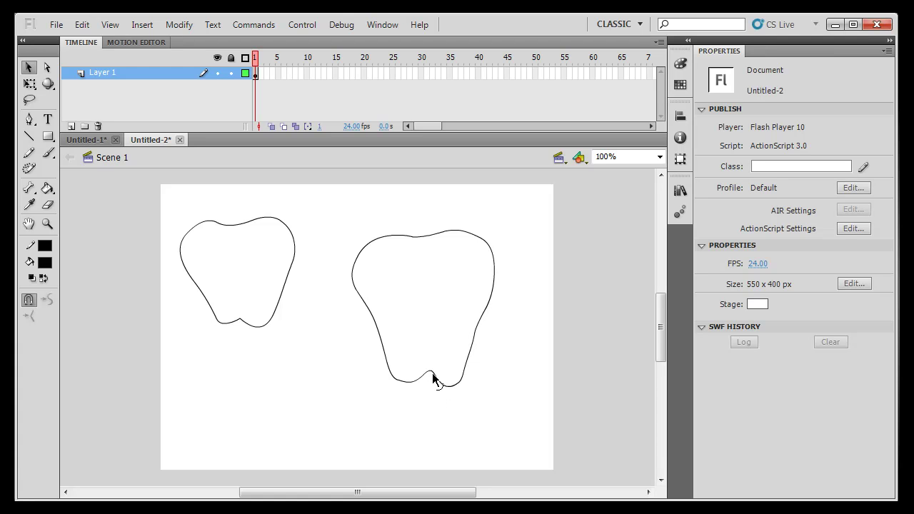
pyautogui.moveTo(432, 373); pyautogui.dragTo(430, 377)
pyautogui.moveTo(403, 231); pyautogui.dragTo(403, 235)
pyautogui.moveTo(477, 331); pyautogui.dragTo(480, 328)
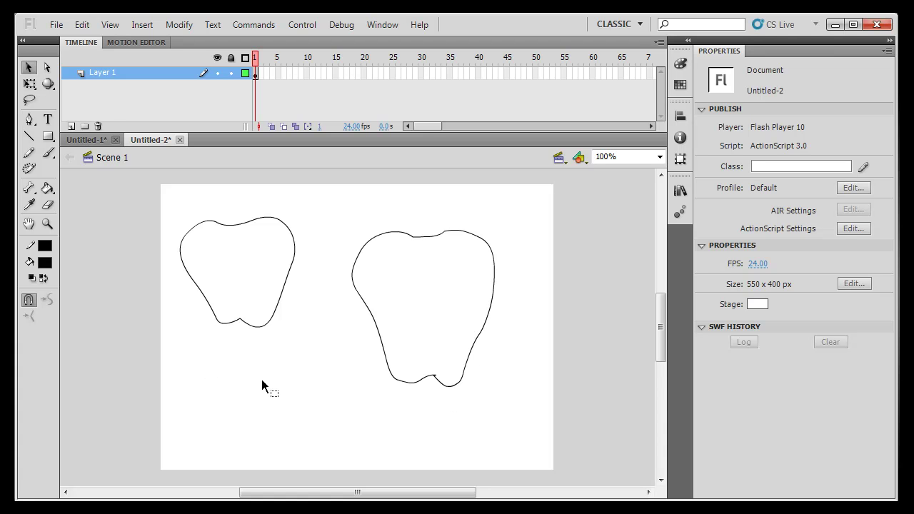
# Zoom to 400% on the bottom notch, delete the stray stroke, and nudge the peak point down-left
pyautogui.click(47, 223)
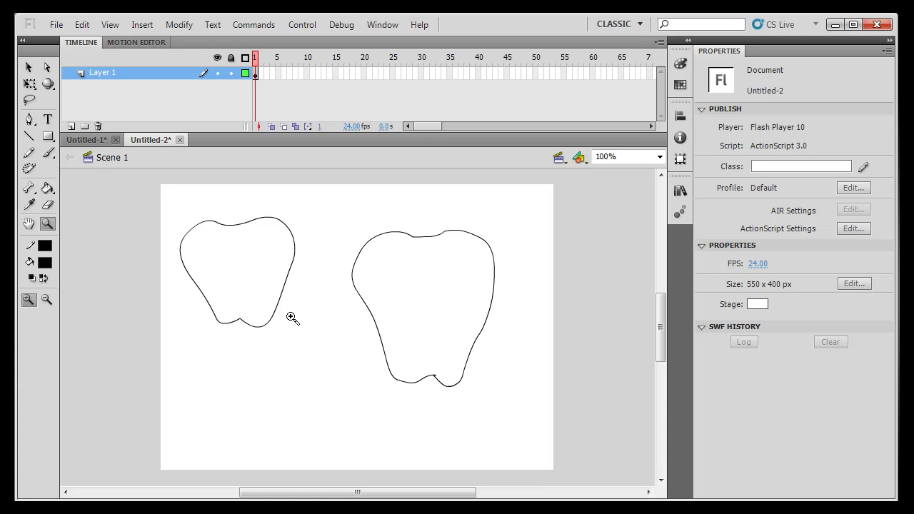
pyautogui.doubleClick(442, 386)
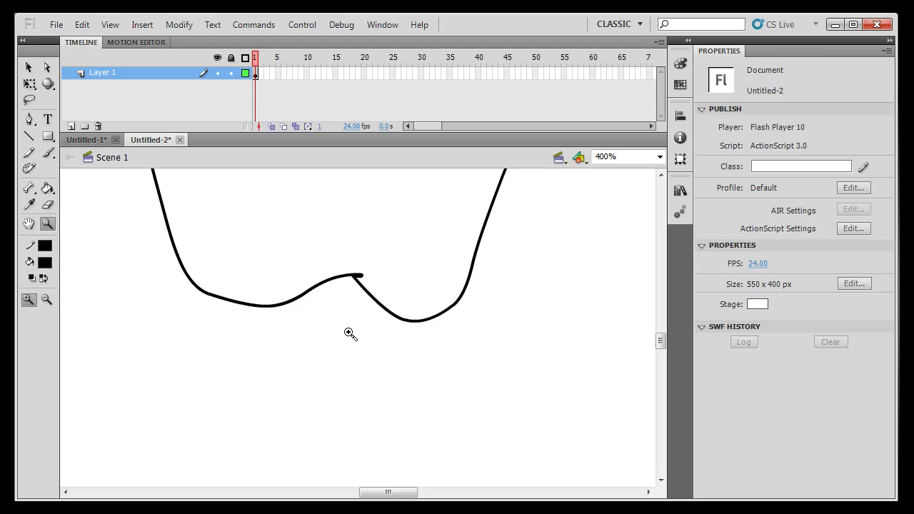
pyautogui.click(29, 67)
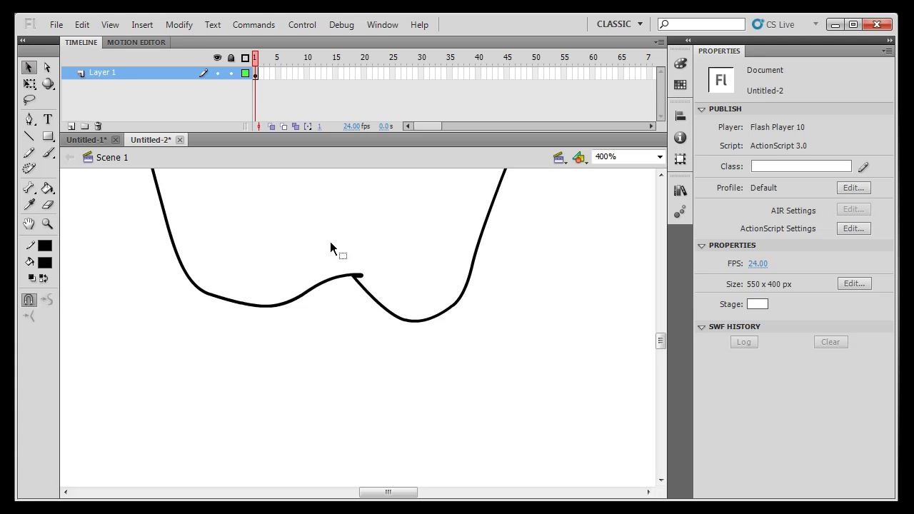
pyautogui.click(366, 289)
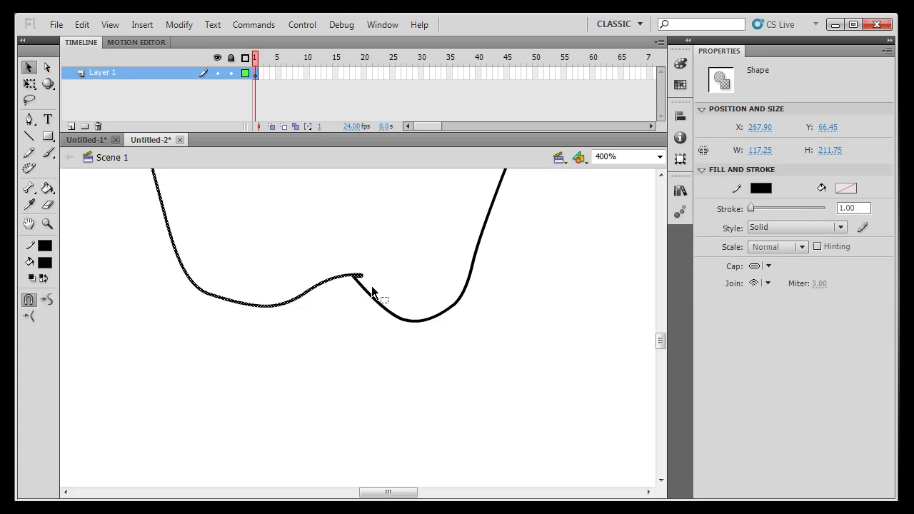
pyautogui.click(371, 287)
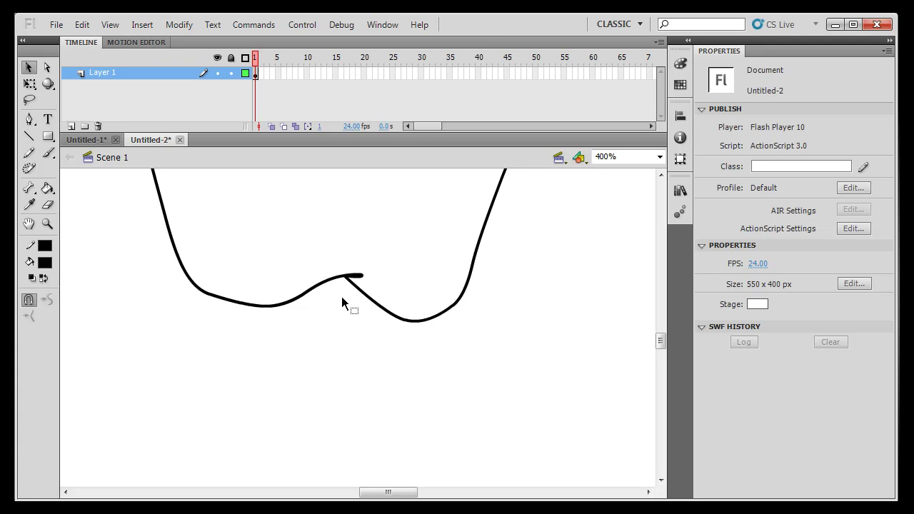
pyautogui.click(358, 278)
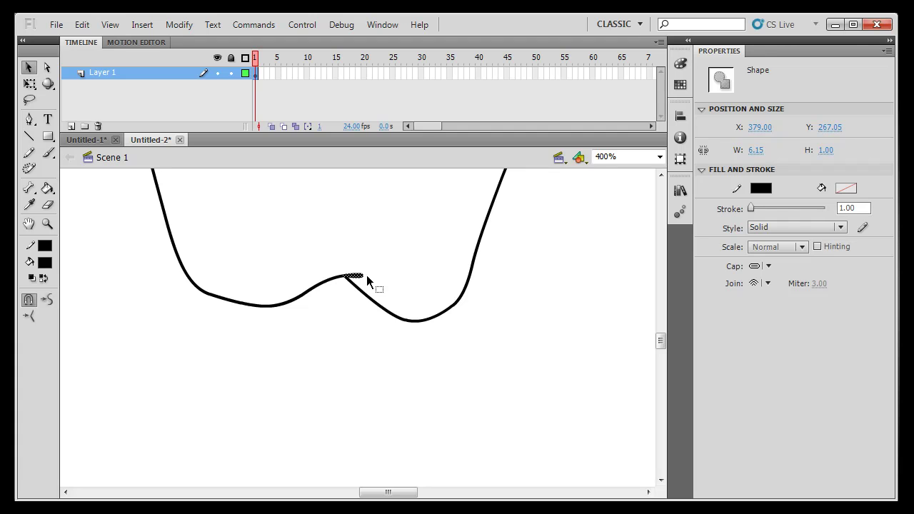
pyautogui.press('Delete')
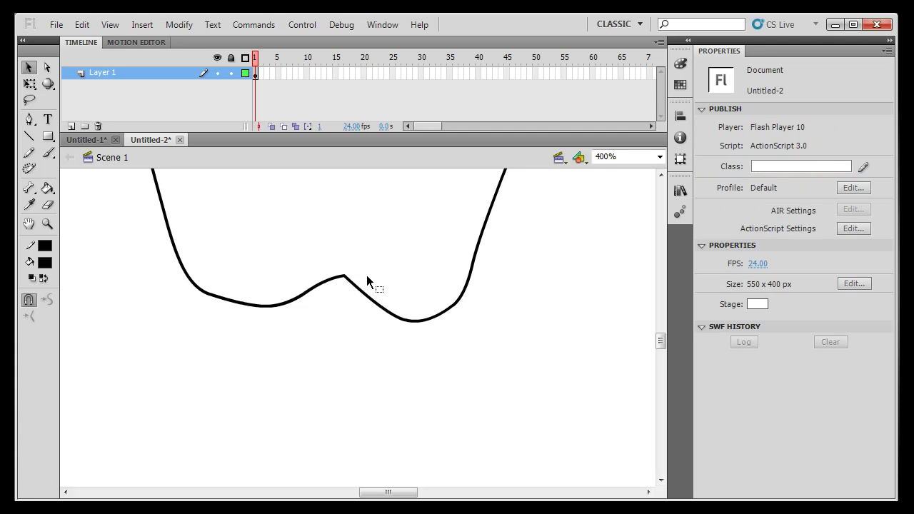
pyautogui.moveTo(342, 284); pyautogui.dragTo(337, 287)
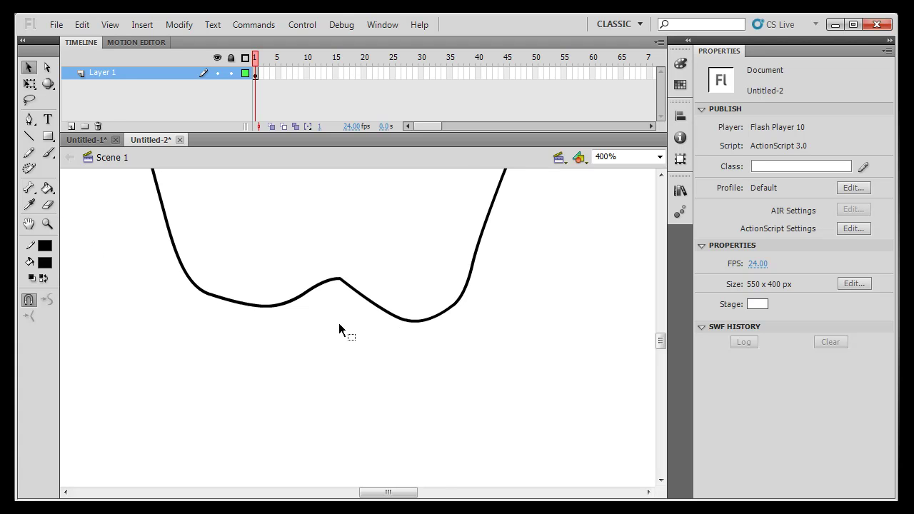
# Zoom out, return the stage to 100%, and switch back to the Selection tool
pyautogui.hotkey('ctrl', '-')
pyautogui.hotkey('ctrl', '-')
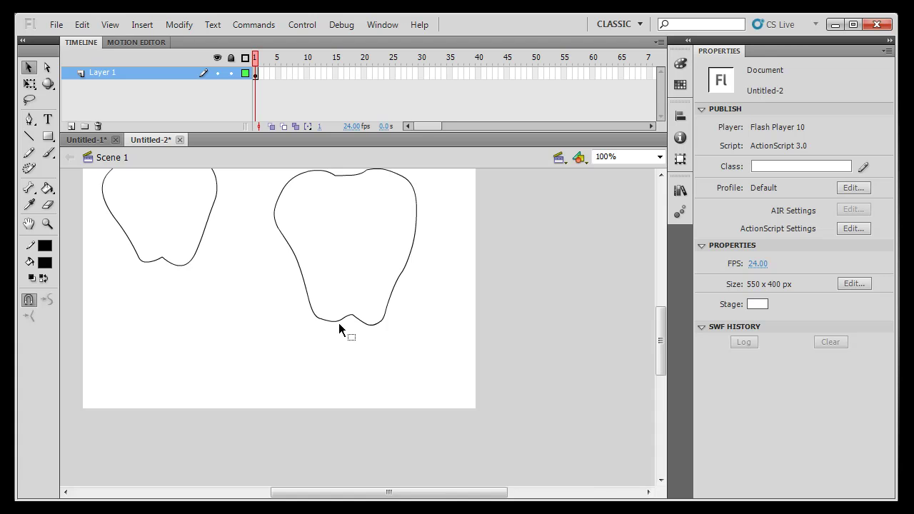
pyautogui.hotkey('ctrl', '-')
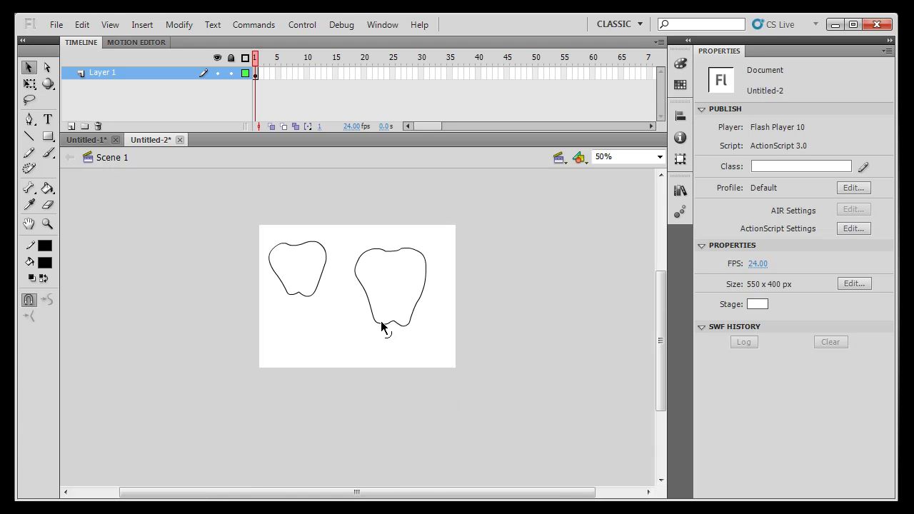
pyautogui.click(47, 224)
pyautogui.click(369, 282)
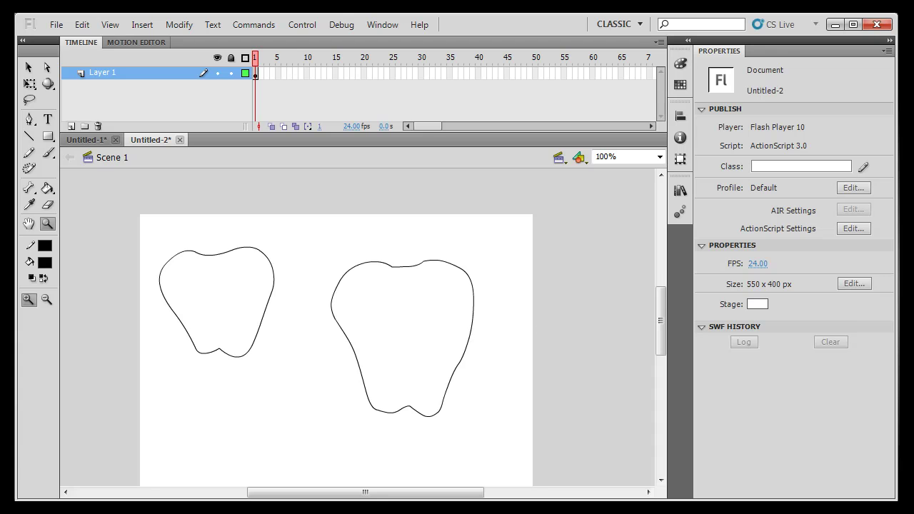
pyautogui.press('v')
pyautogui.scroll(-1, 191, 398)
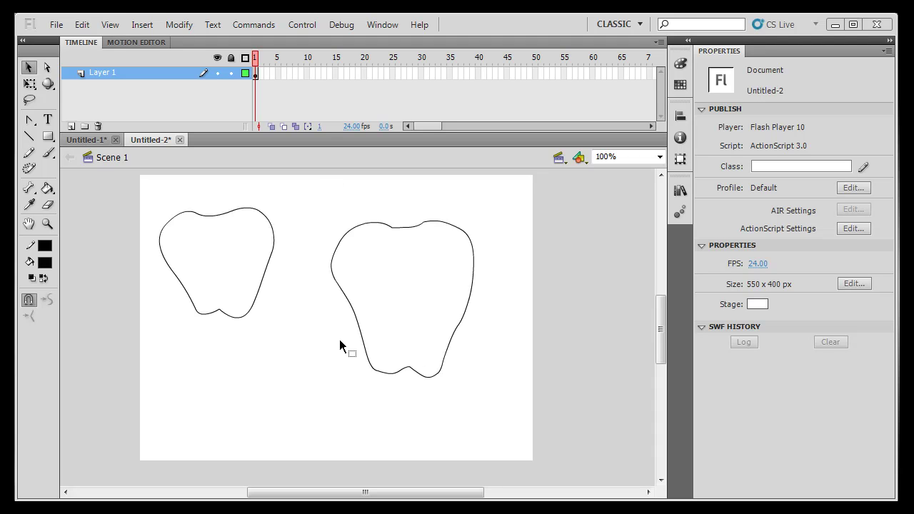
# Draw a closed skewed quadrilateral from four straight Pen corners below the small apple
pyautogui.click(30, 120)
pyautogui.click(71, 120)
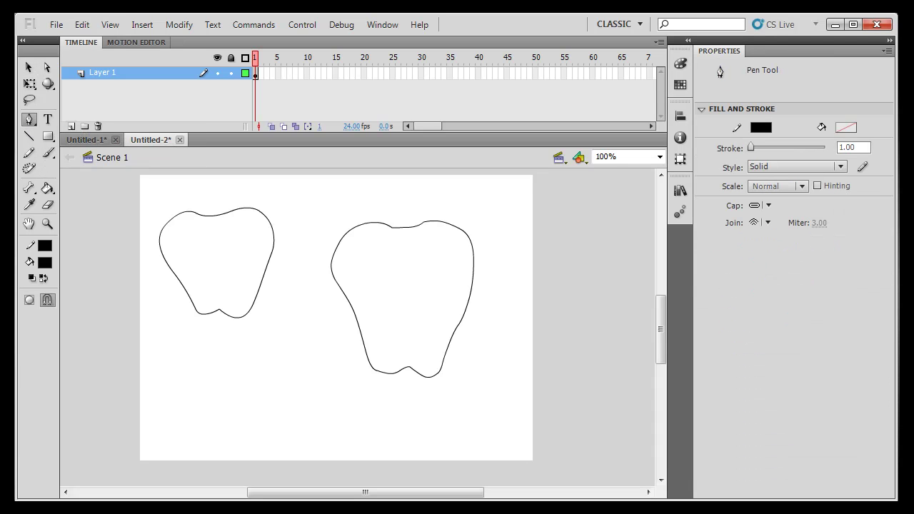
pyautogui.click(165, 361)
pyautogui.click(159, 408)
pyautogui.click(242, 413)
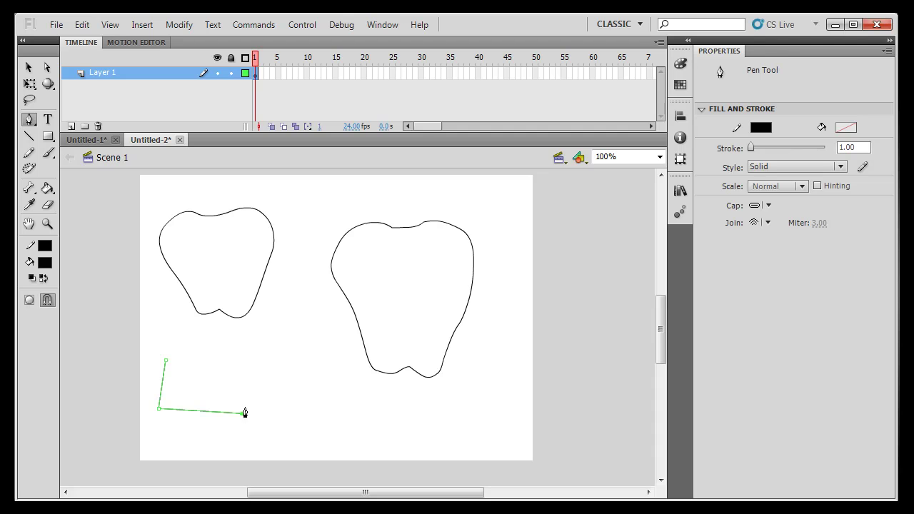
pyautogui.click(259, 365)
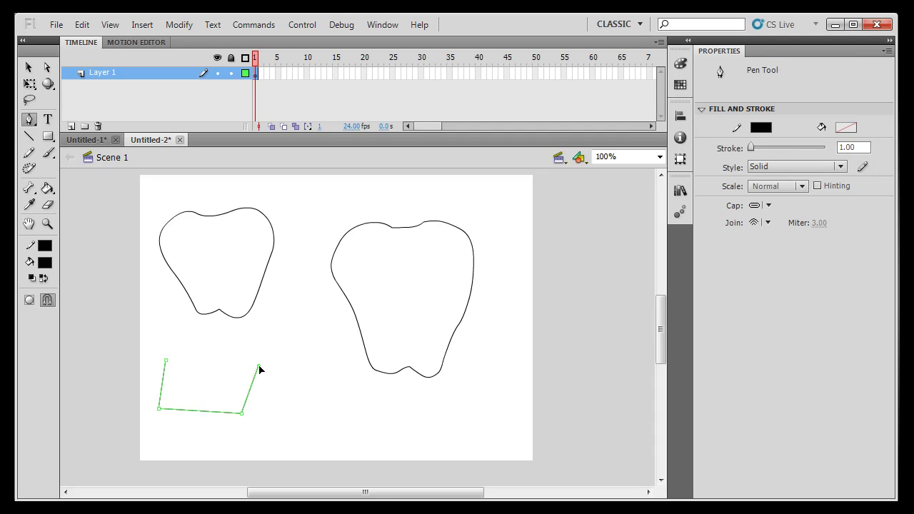
pyautogui.click(166, 362)
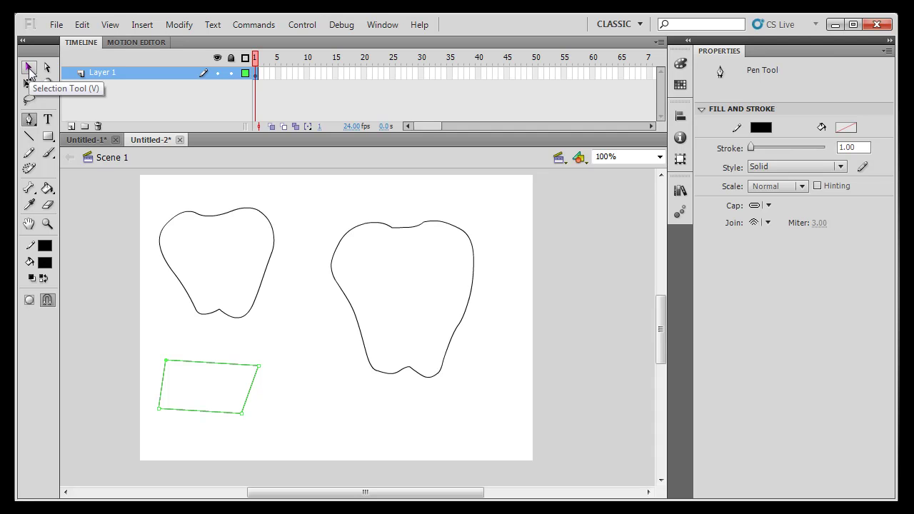
pyautogui.click(28, 68)
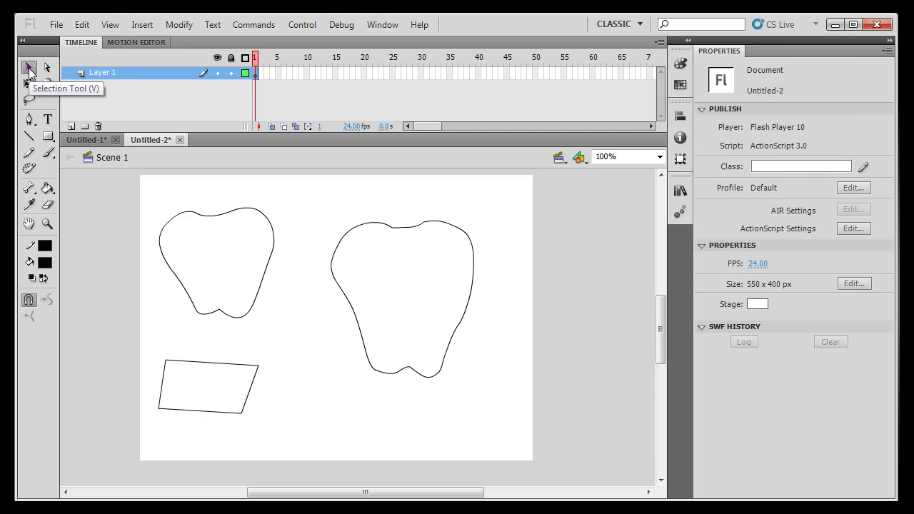
pyautogui.click(222, 362)
pyautogui.click(252, 390)
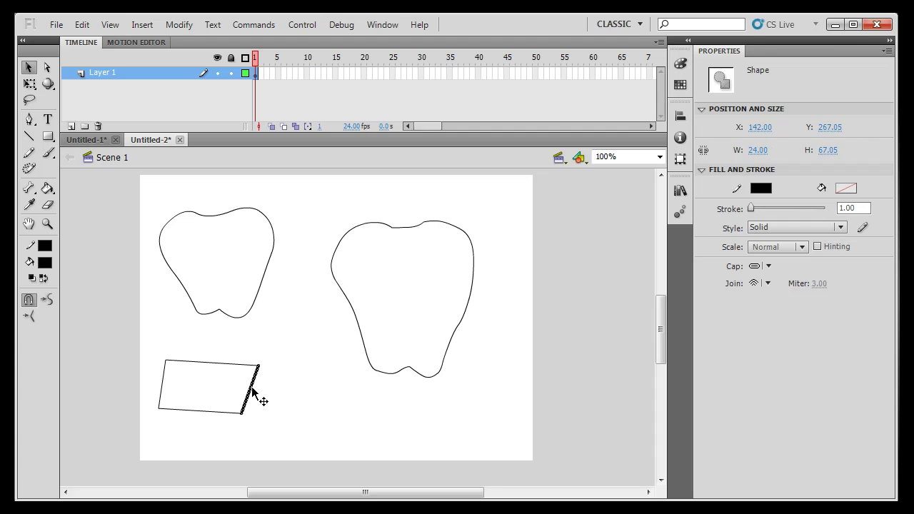
pyautogui.doubleClick(252, 390)
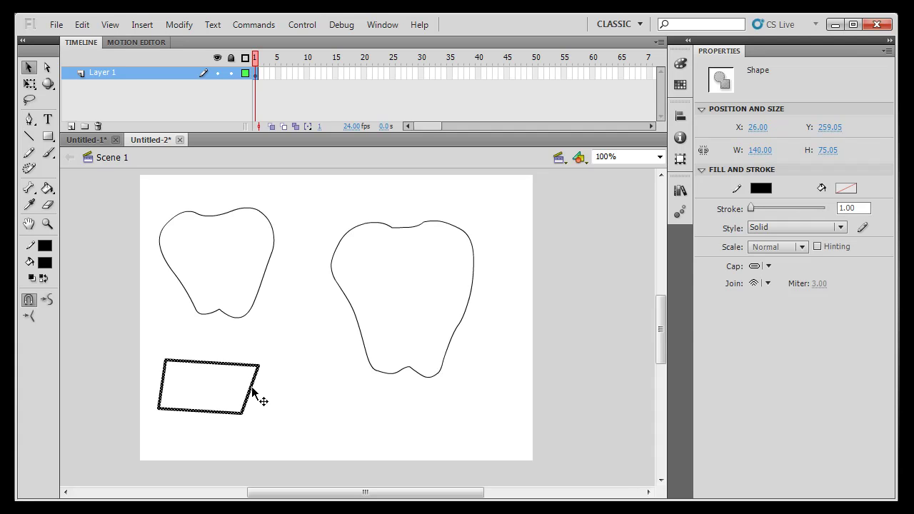
pyautogui.click(266, 340)
pyautogui.click(224, 364)
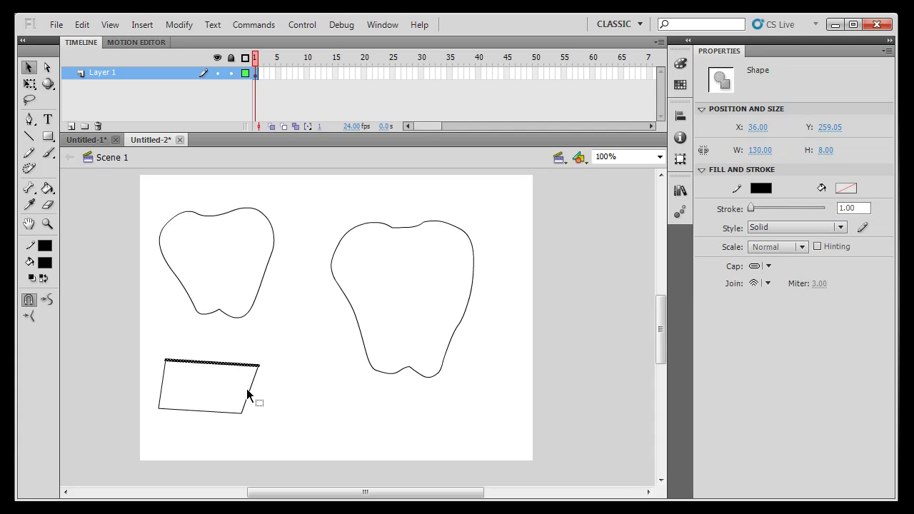
pyautogui.click(250, 389)
pyautogui.click(210, 413)
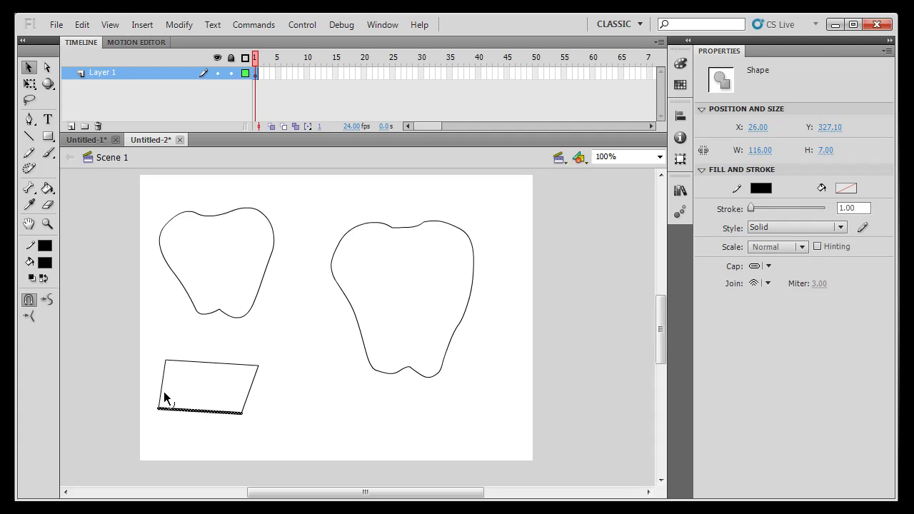
pyautogui.doubleClick(163, 387)
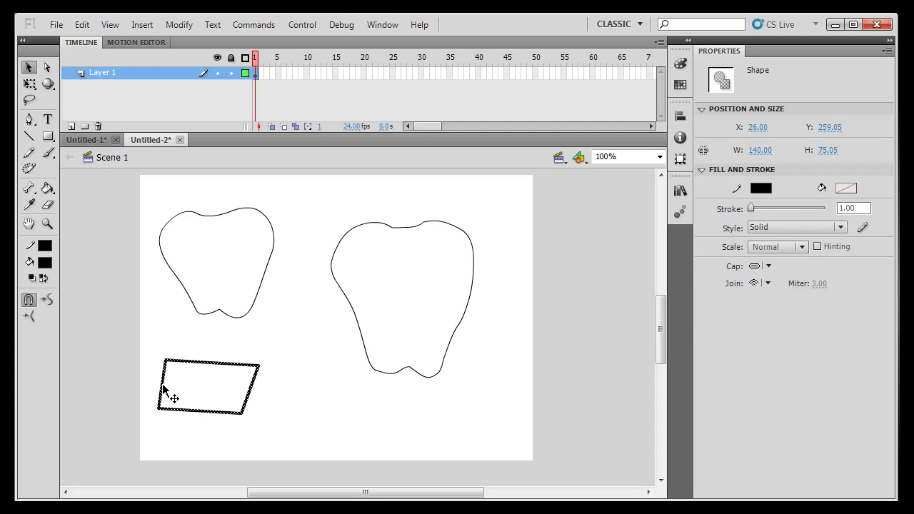
pyautogui.click(324, 376)
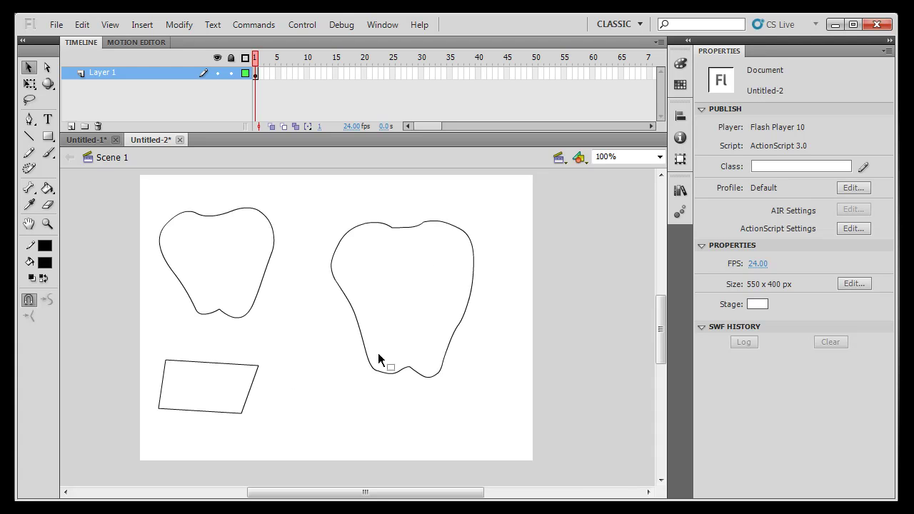
# Reveal the anchor points of the quadrilateral and both apple outlines with Subselection
pyautogui.click(47, 68)
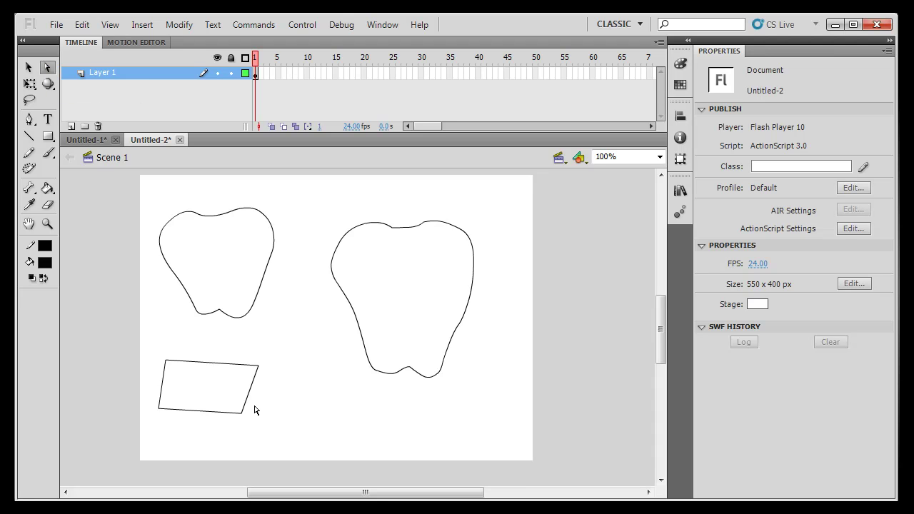
pyautogui.click(209, 366)
pyautogui.click(274, 247)
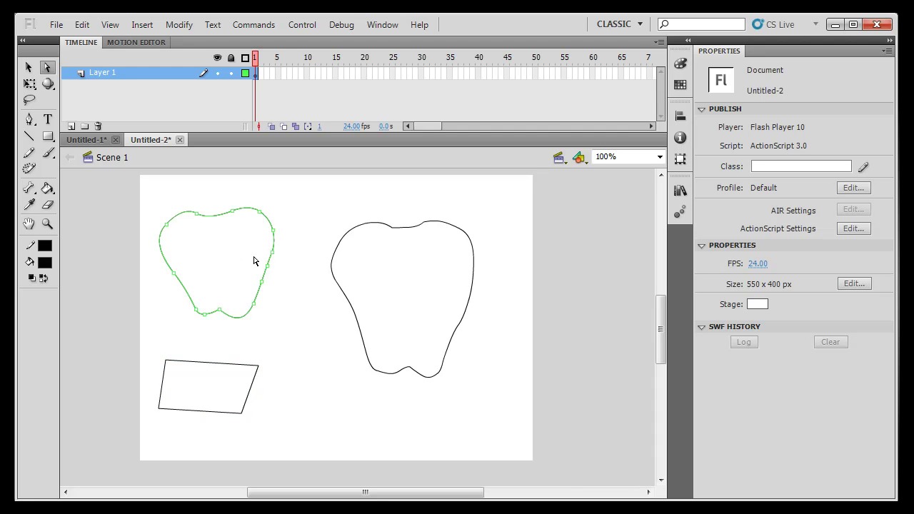
pyautogui.click(354, 309)
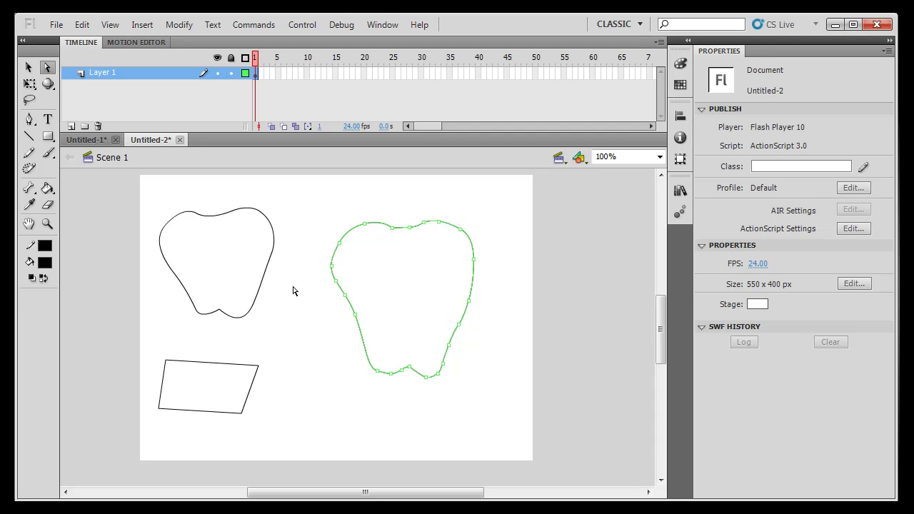
# Delete a point on the right apple's upper left as a trial, undo it, and reselect the quadrilateral
pyautogui.click(28, 119)
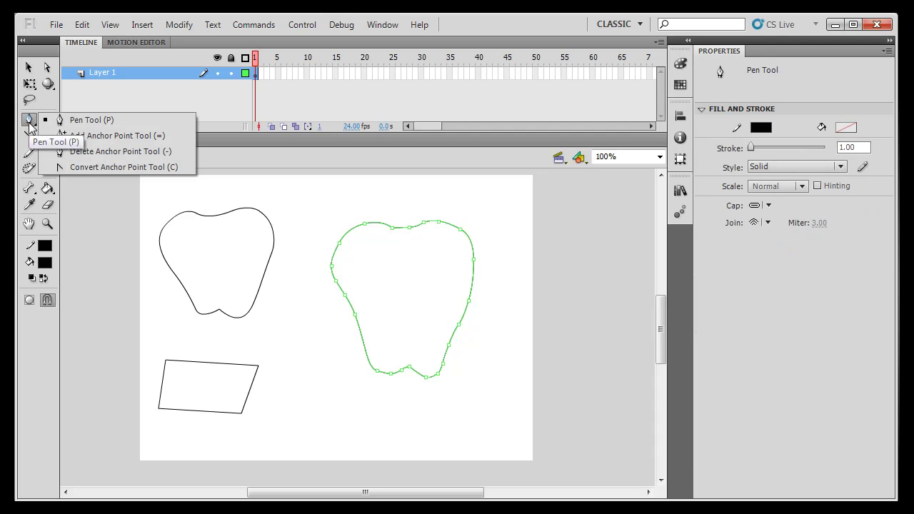
pyautogui.click(100, 154)
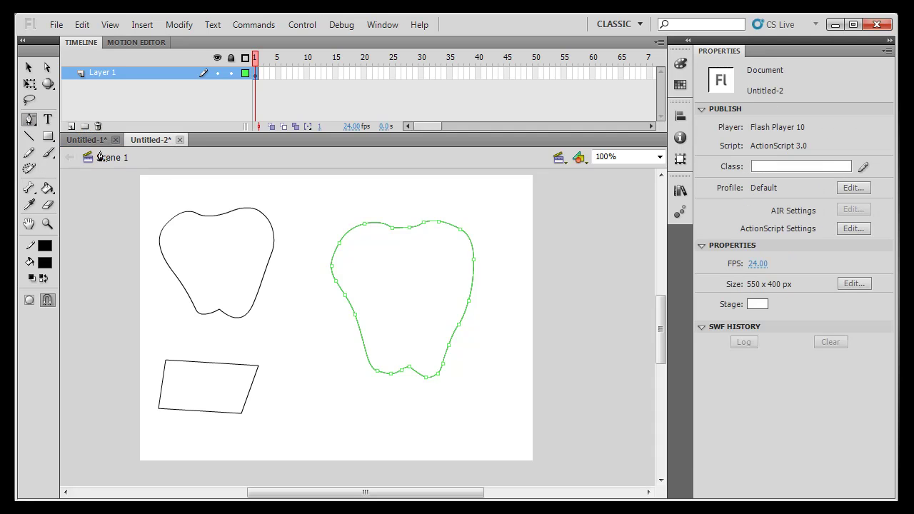
pyautogui.click(364, 225)
pyautogui.hotkey('ctrl', 'z')
pyautogui.click(47, 67)
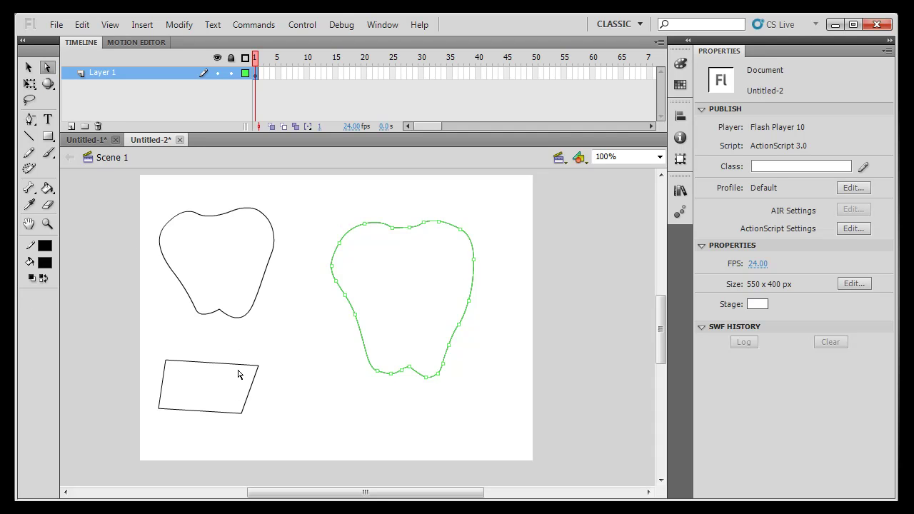
pyautogui.click(241, 365)
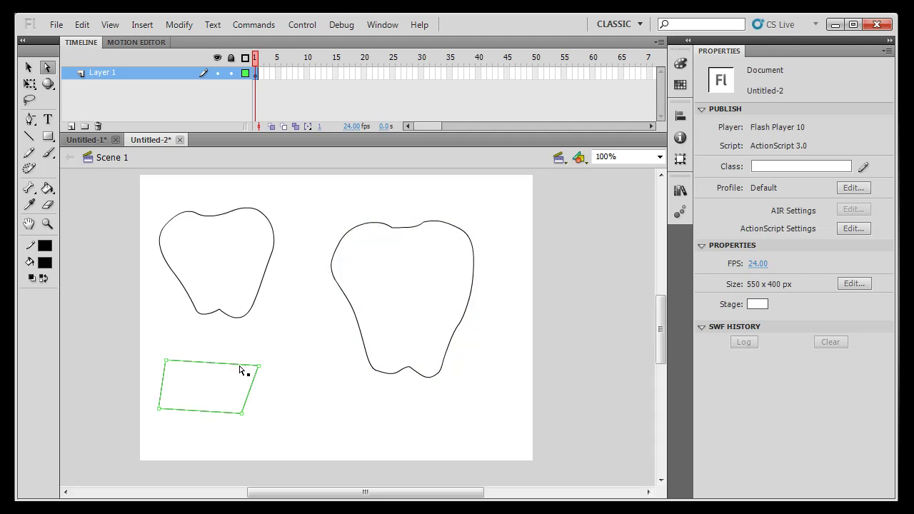
# Try deleting the quadrilateral's upper-right corner point, then undo the deletion
pyautogui.click(31, 118)
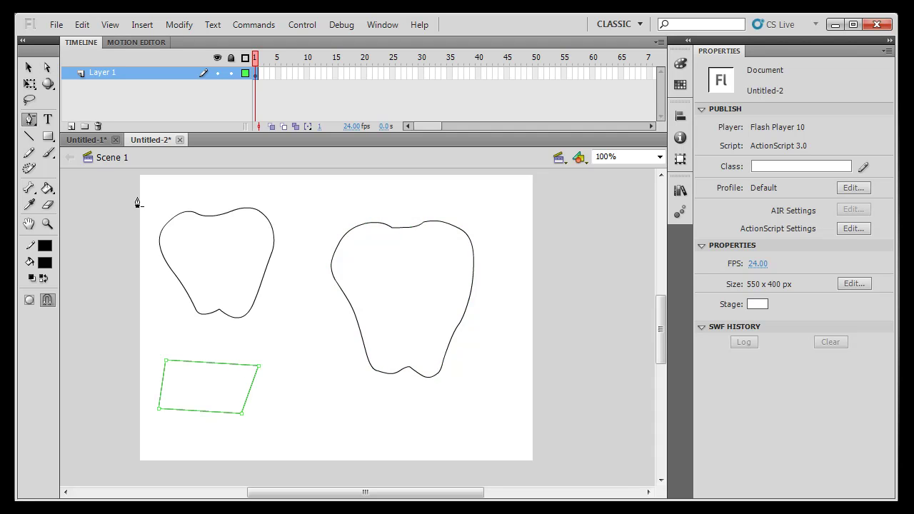
pyautogui.click(258, 368)
pyautogui.hotkey('ctrl', 'z')
# Drag the quadrilateral's upper-right and lower-right corners outward, then fine-tune their positions
pyautogui.click(47, 67)
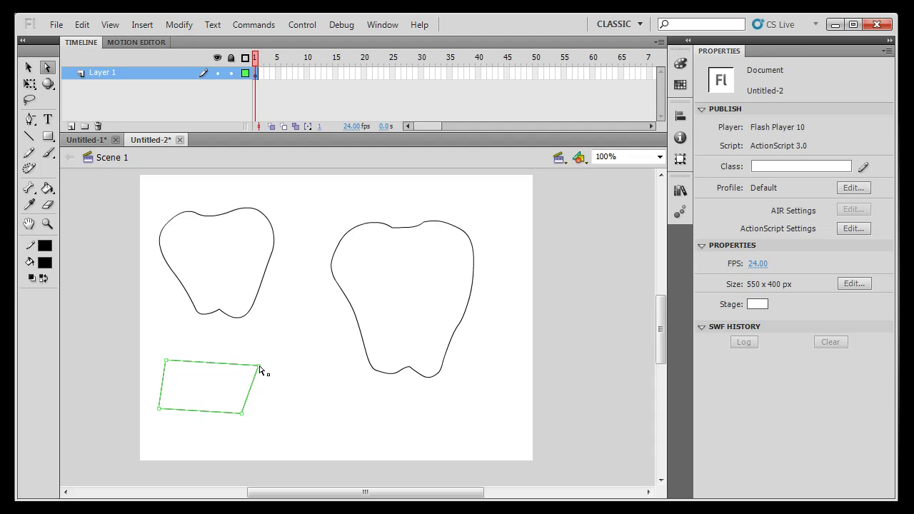
pyautogui.moveTo(257, 366); pyautogui.dragTo(299, 350)
pyautogui.moveTo(246, 416); pyautogui.dragTo(277, 422)
pyautogui.moveTo(299, 352); pyautogui.dragTo(268, 352)
pyautogui.moveTo(271, 422); pyautogui.dragTo(263, 421)
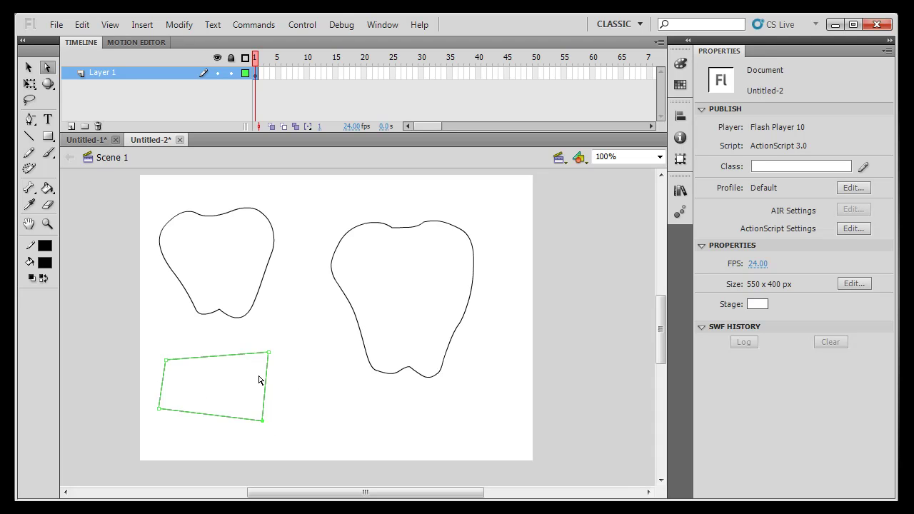
# Convert the top-right corner to a smooth point and adjust its Bezier handles into a rounded right edge
pyautogui.click(30, 122)
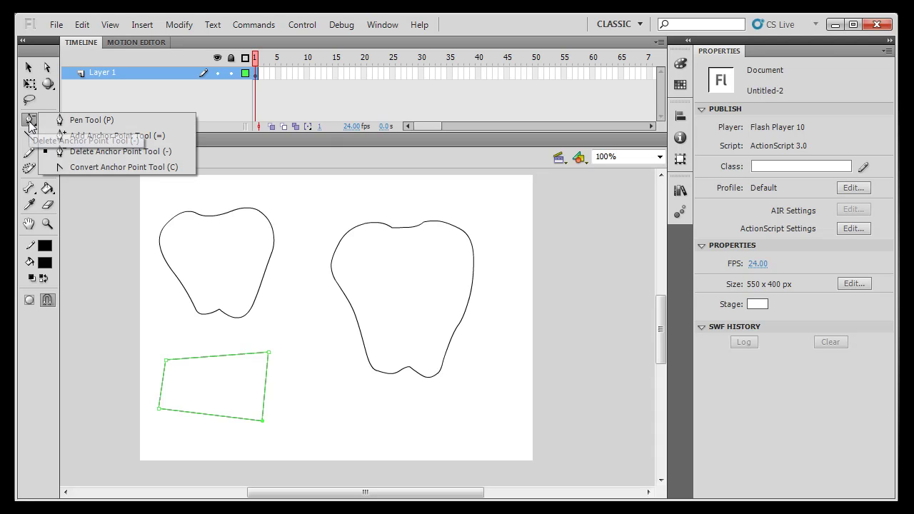
pyautogui.click(122, 168)
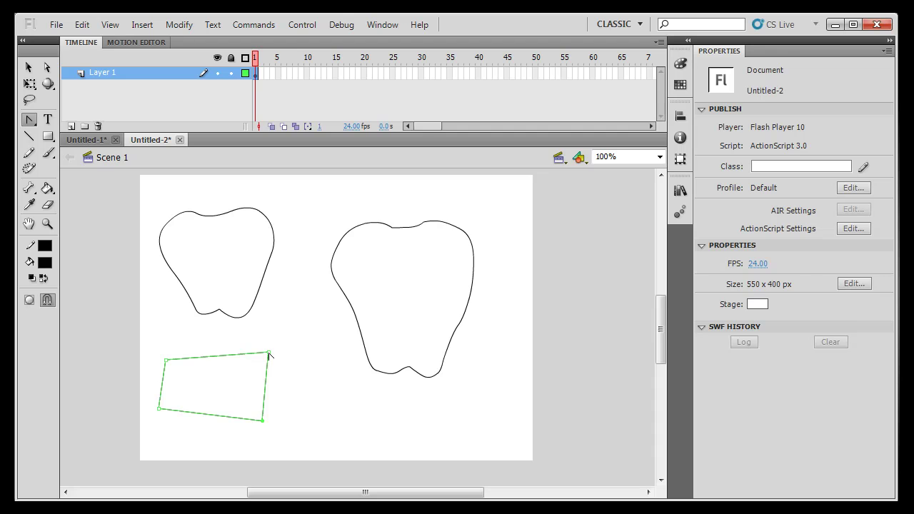
pyautogui.moveTo(268, 353); pyautogui.dragTo(301, 375)
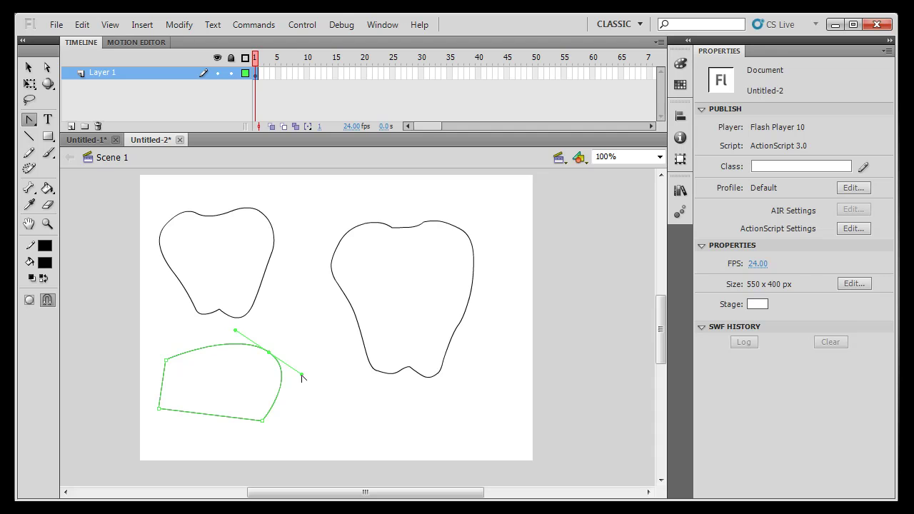
pyautogui.moveTo(302, 376); pyautogui.dragTo(331, 404)
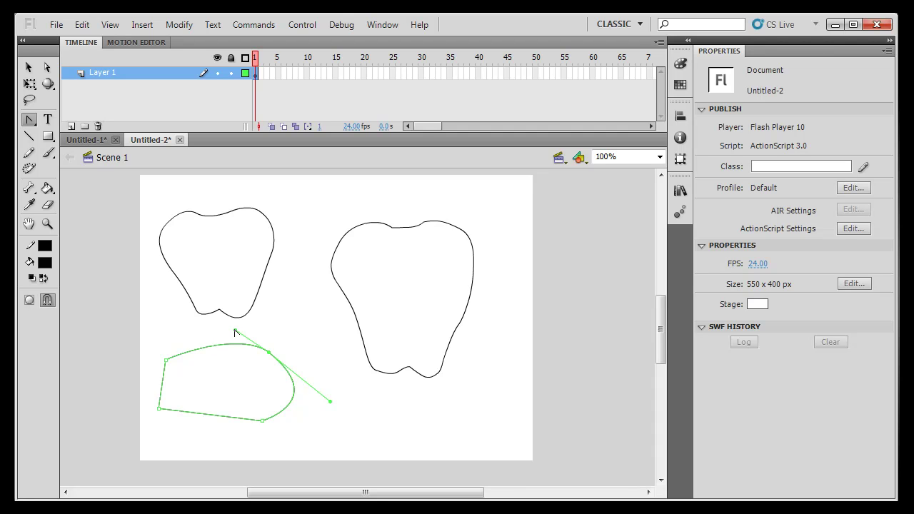
pyautogui.moveTo(235, 333); pyautogui.dragTo(271, 356)
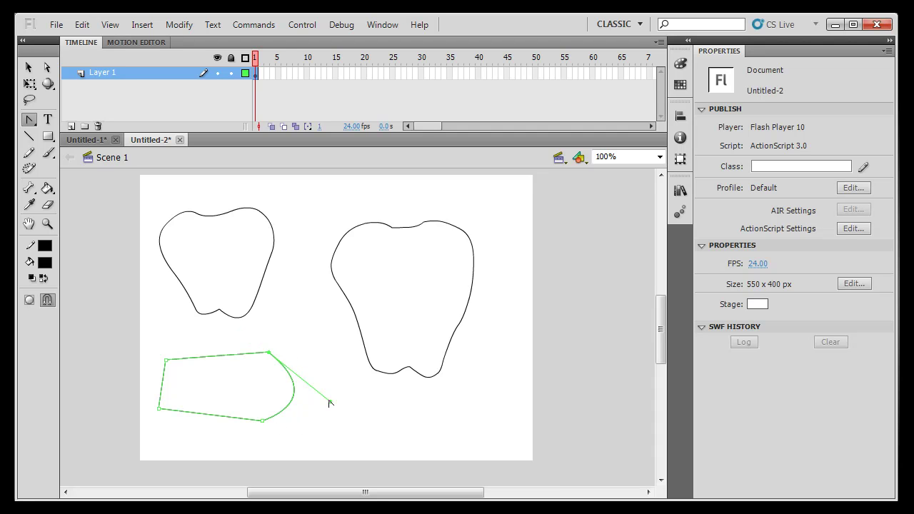
pyautogui.moveTo(333, 405)
pyautogui.mouseDown()
pyautogui.moveTo(321, 306)
pyautogui.moveTo(340, 407)
pyautogui.moveTo(339, 396)
pyautogui.mouseUp()
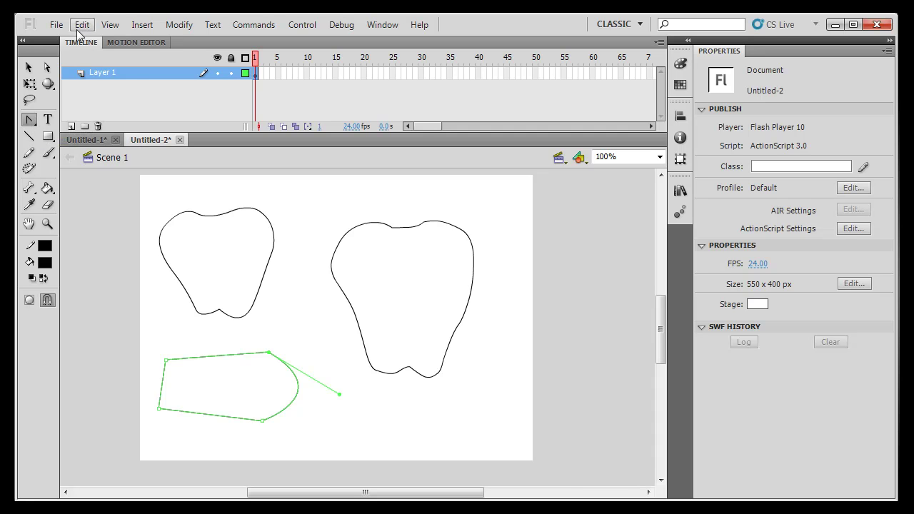
pyautogui.click(47, 69)
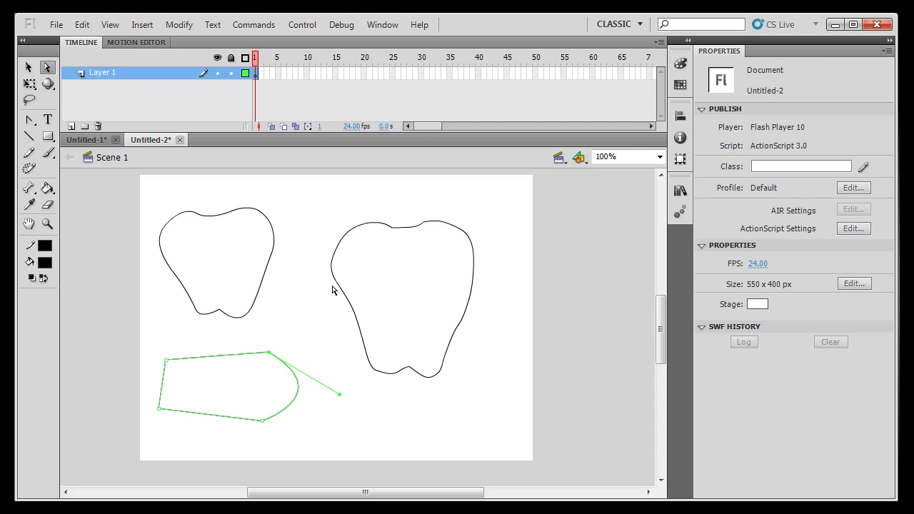